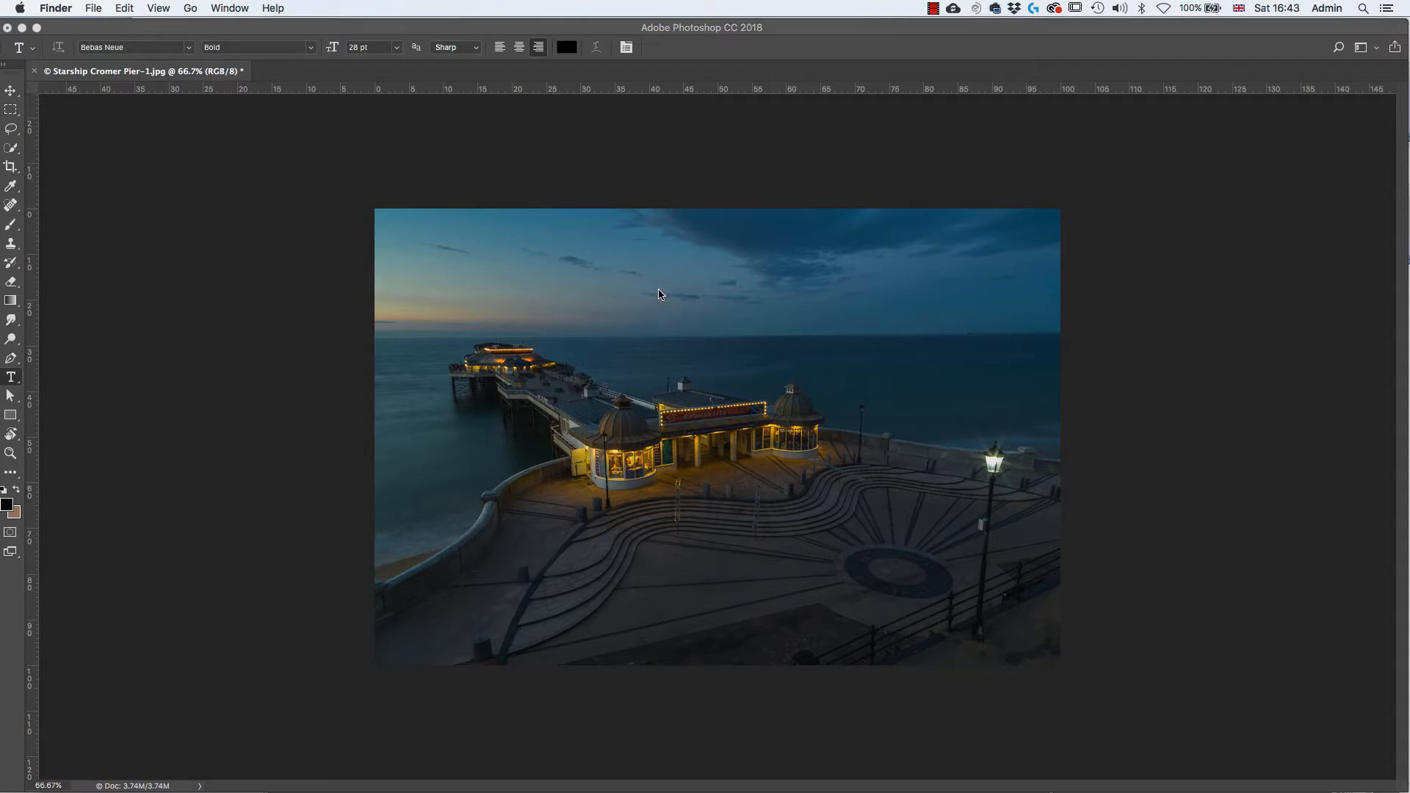
- Add the text SS CROMER PIER in black Bebas Neue Bold, 28 pt, in the sky area of the photo
click(1124, 327)
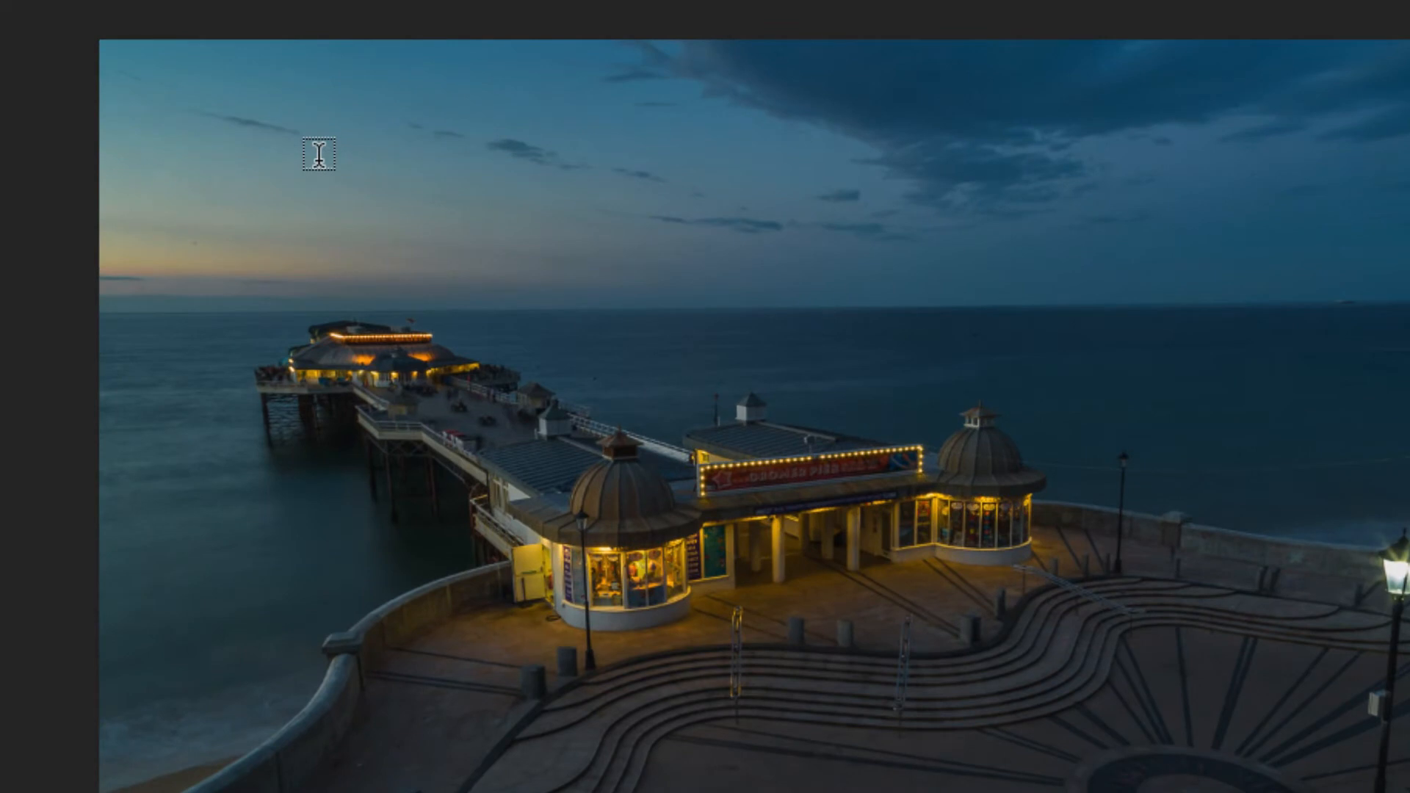
click(318, 157)
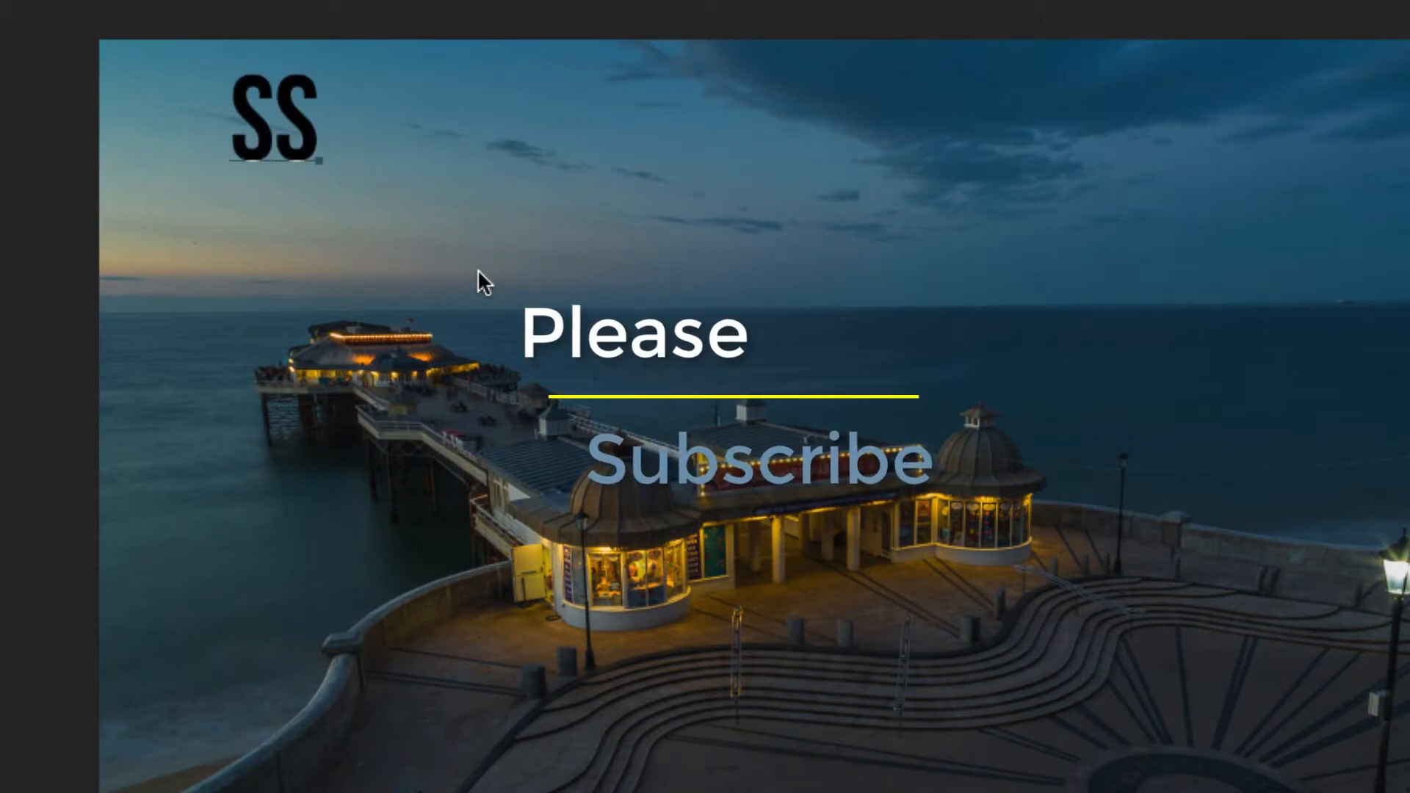
text(CROM)
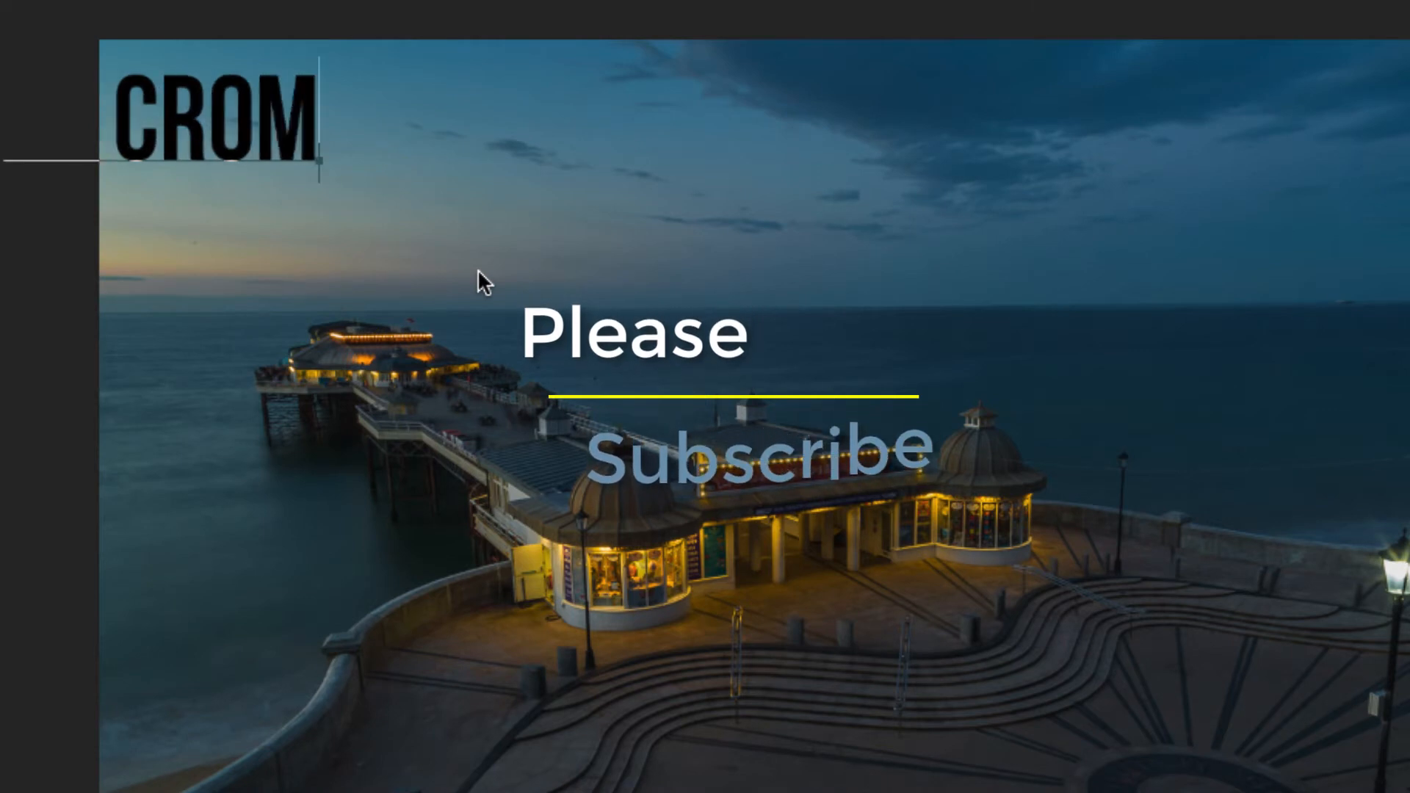
text(ER PI)
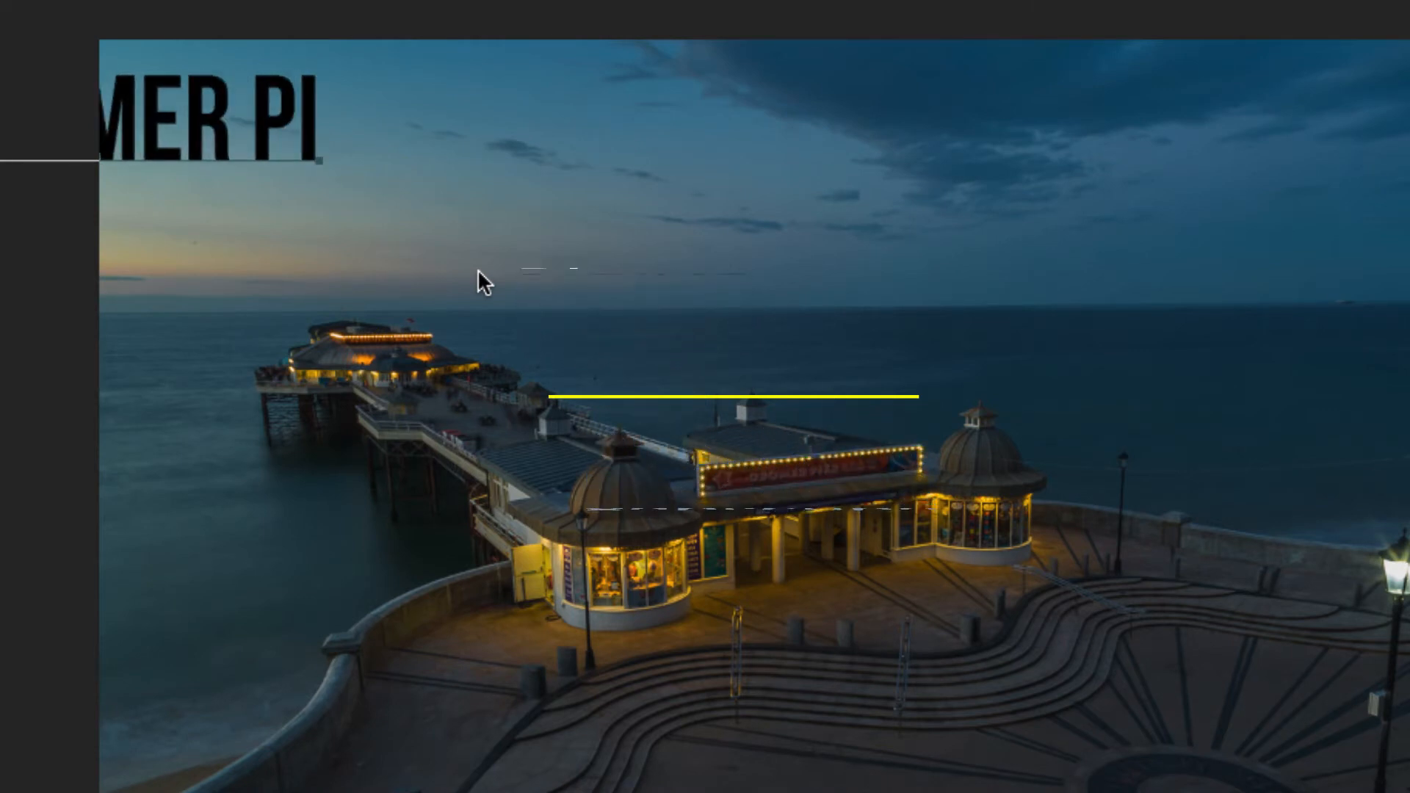
text(ER)
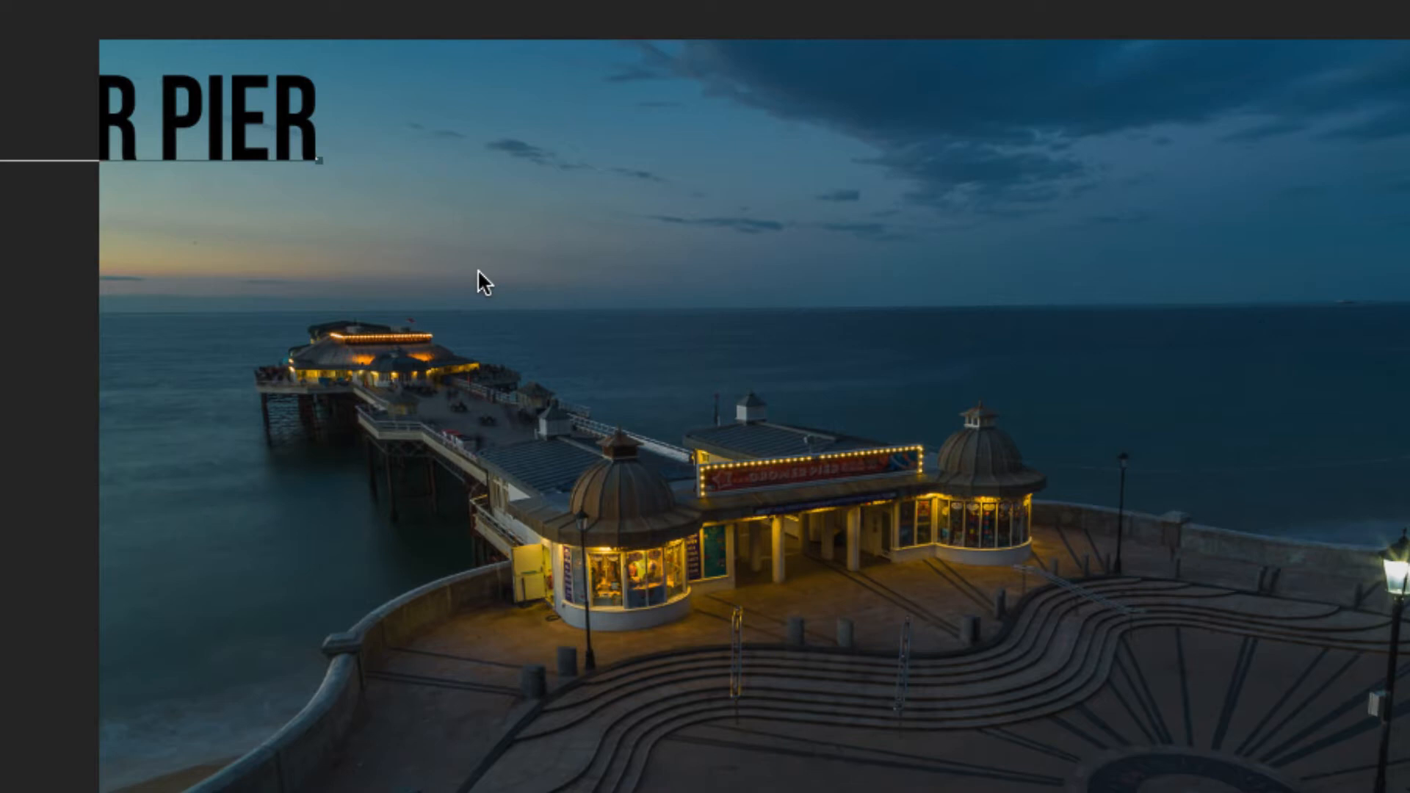
- Try selecting the letters ER and the whole word PIER within the title, and clear the selection
click(266, 111)
click(232, 112)
click(204, 110)
drag(225, 110, 366, 211)
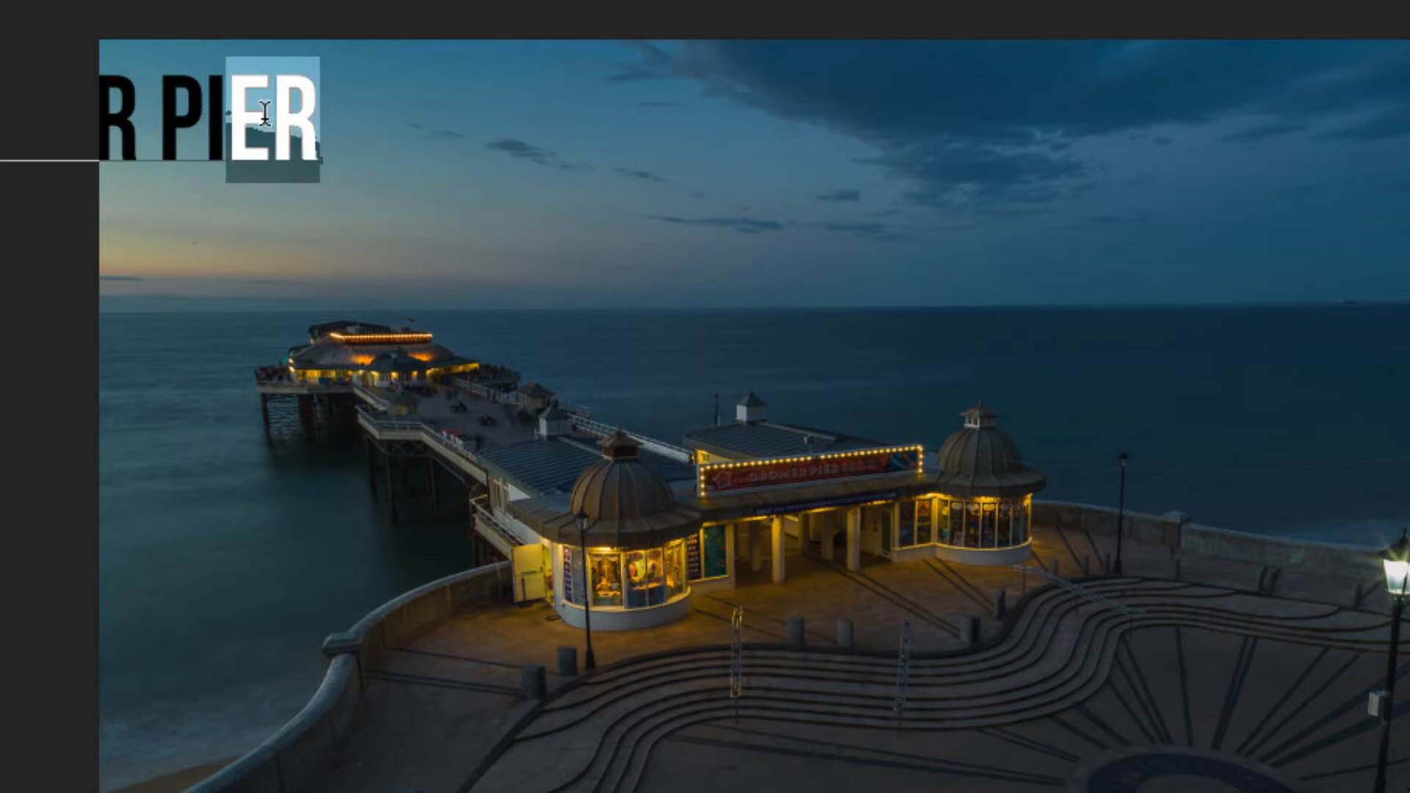
click(211, 113)
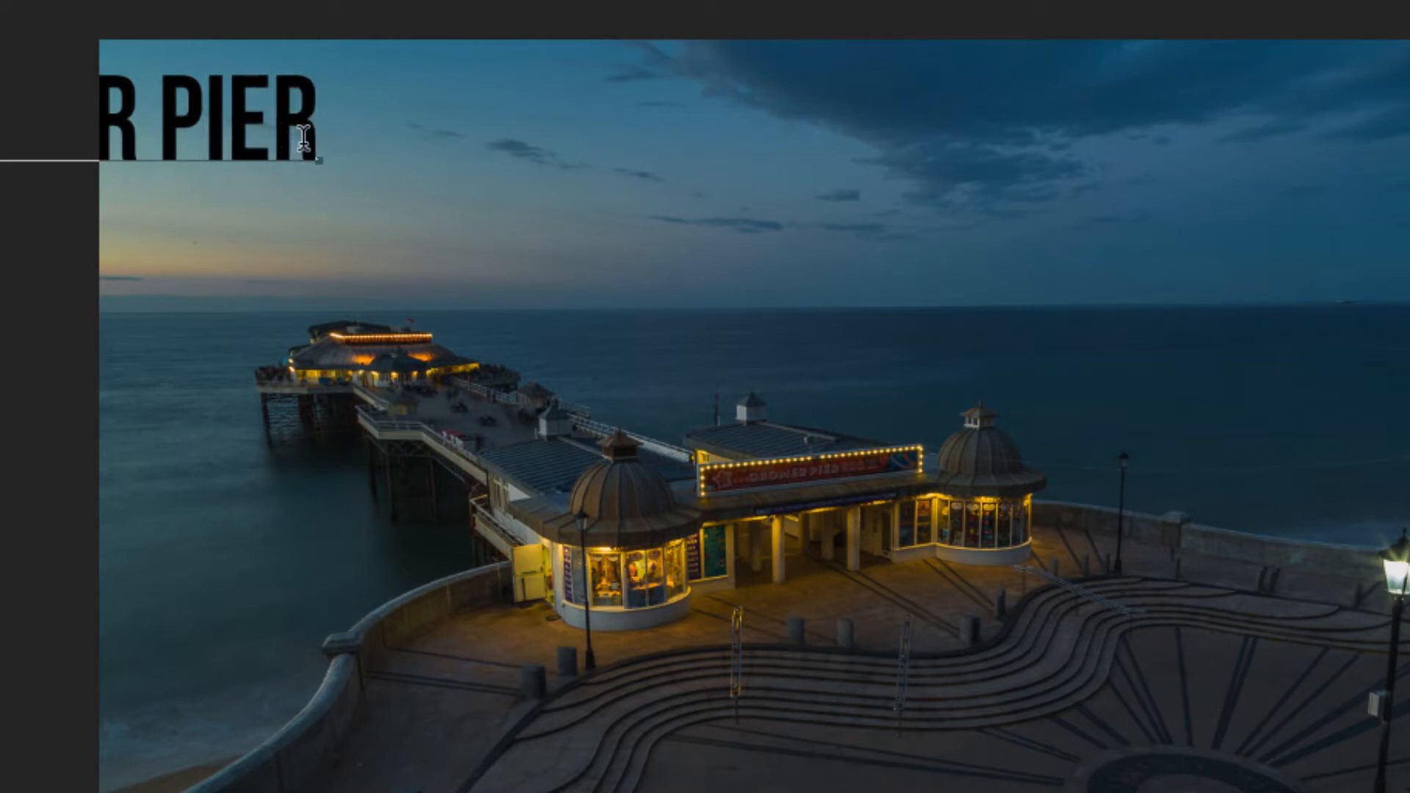
click(346, 183)
double_click(301, 127)
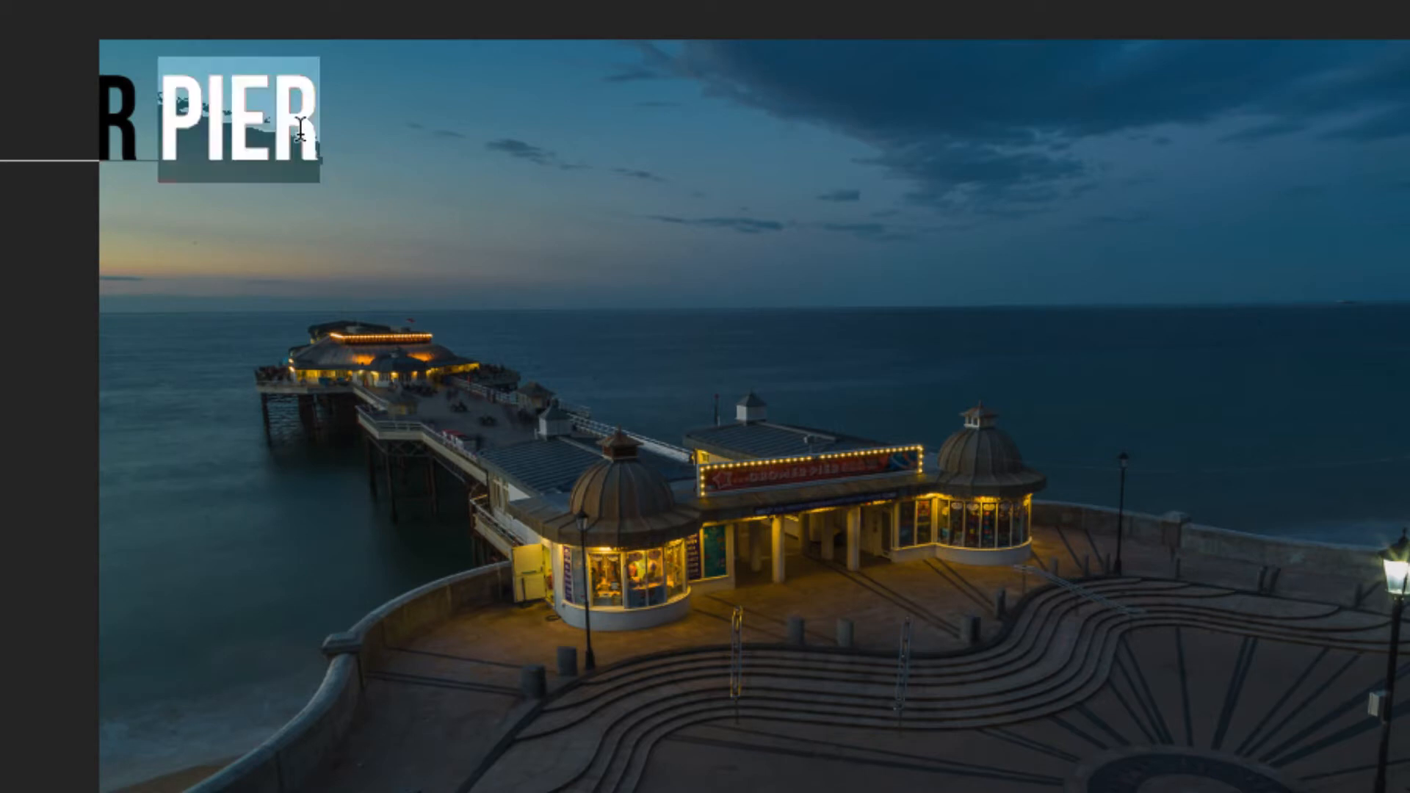
click(329, 154)
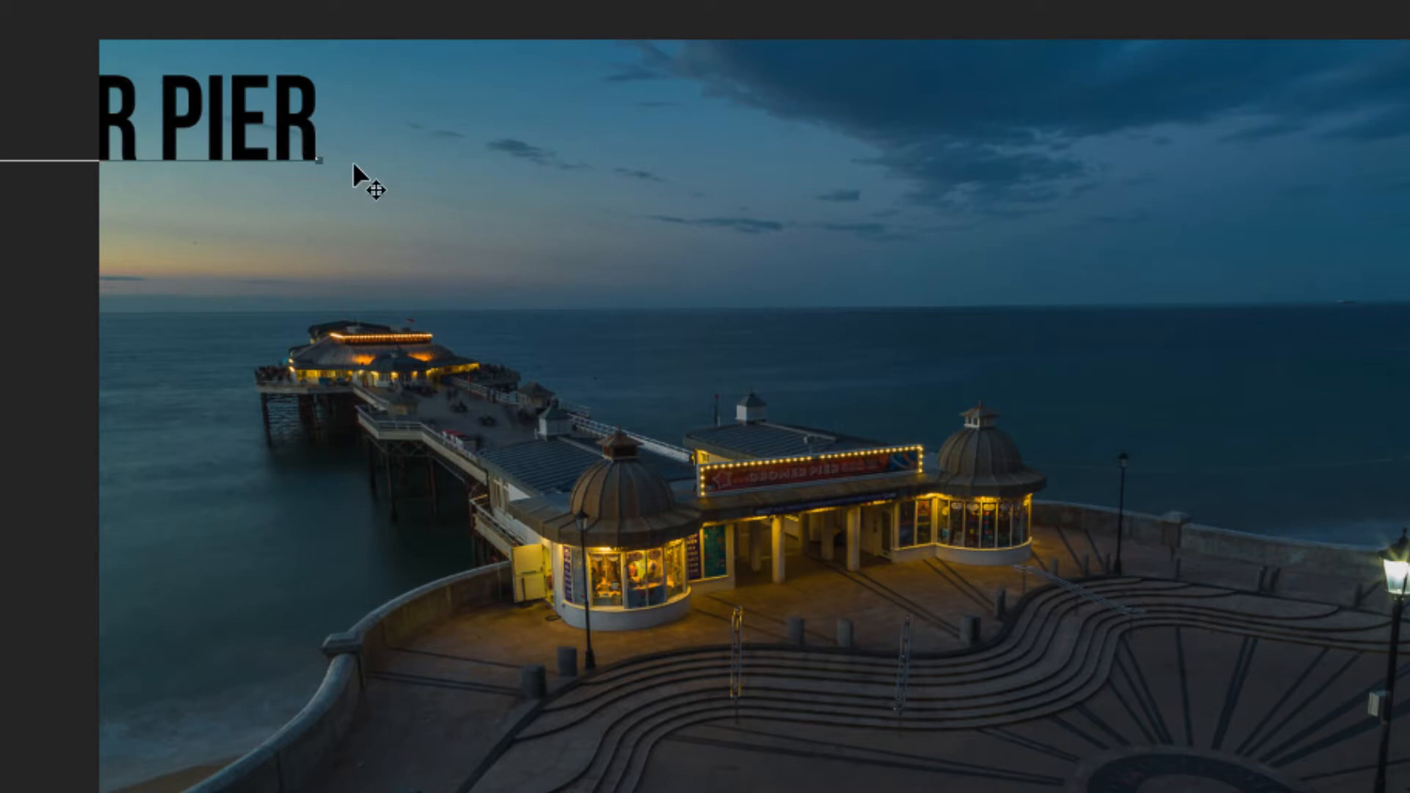
- Move the title so that all of SS CROMER PIER sits in the sky, and commit the text
drag(376, 171, 829, 212)
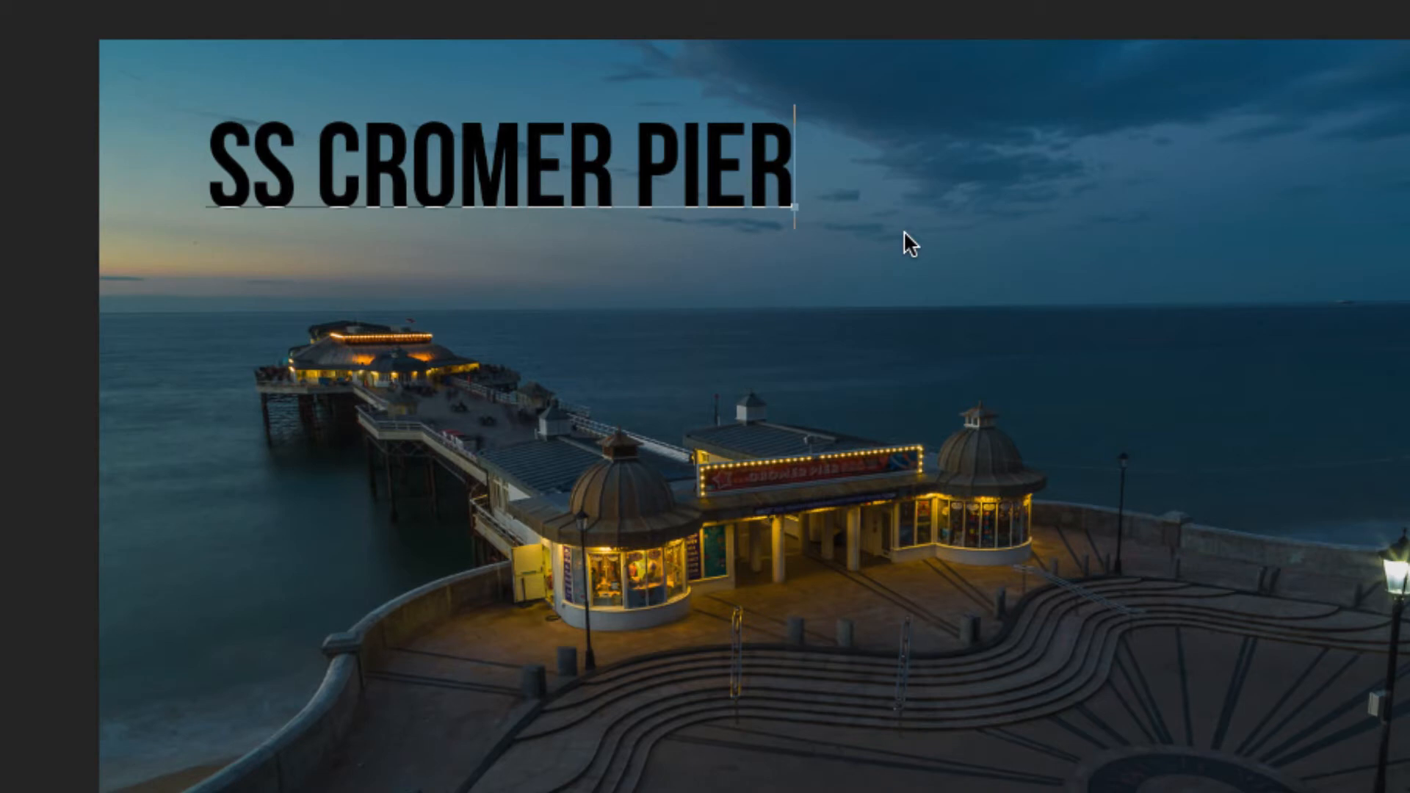
key(ctrl+Return)
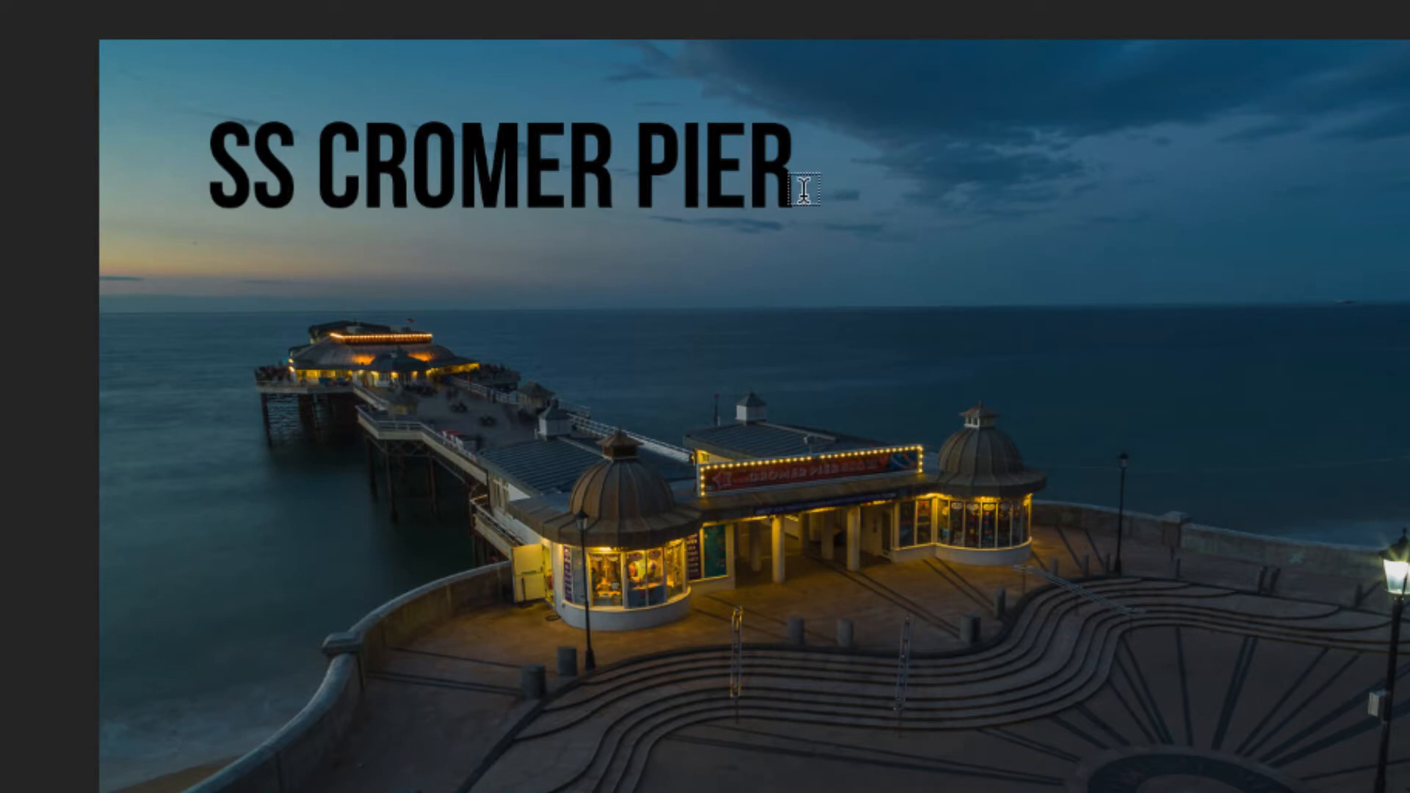
- Reopen the title for editing, shift it slightly to the right in the sky, and commit it
click(746, 163)
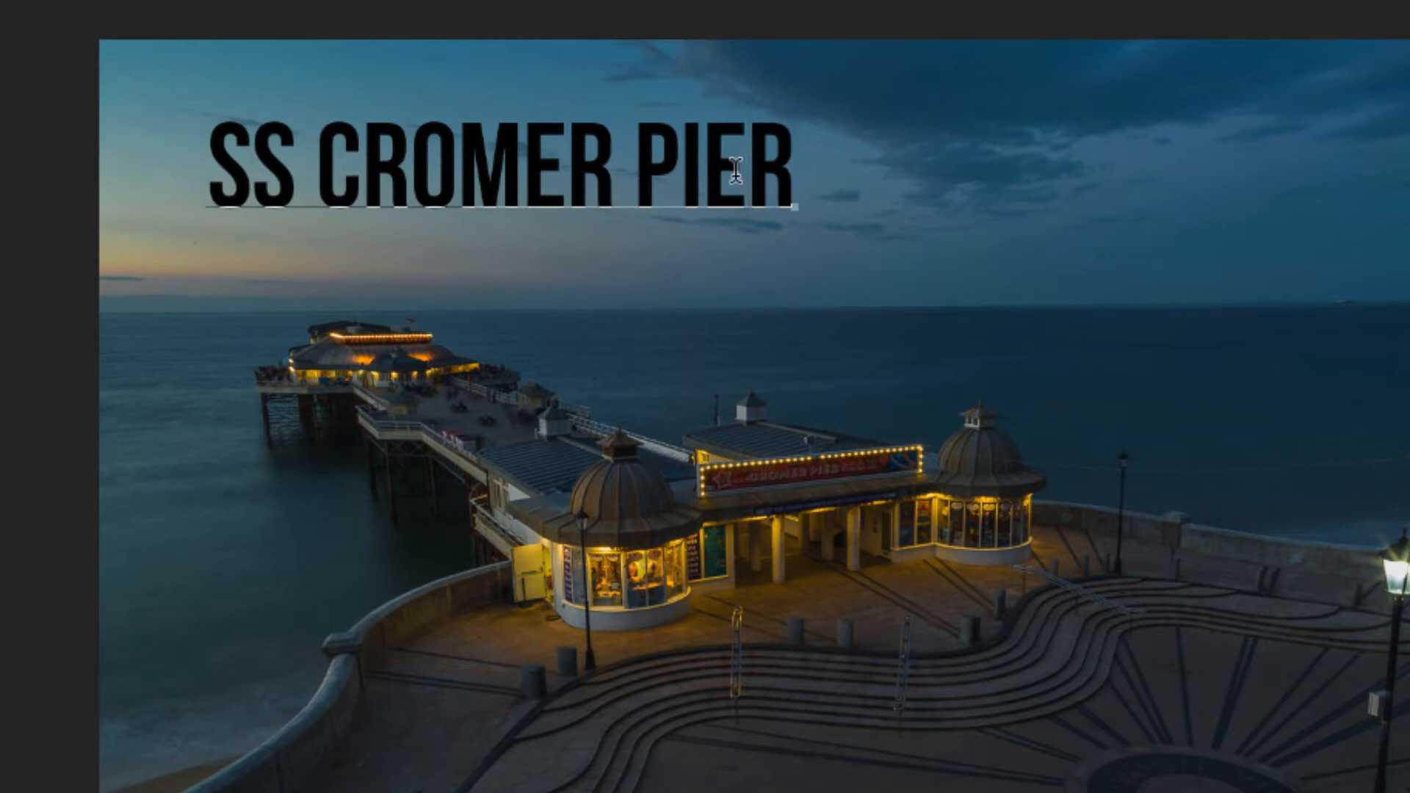
double_click(749, 173)
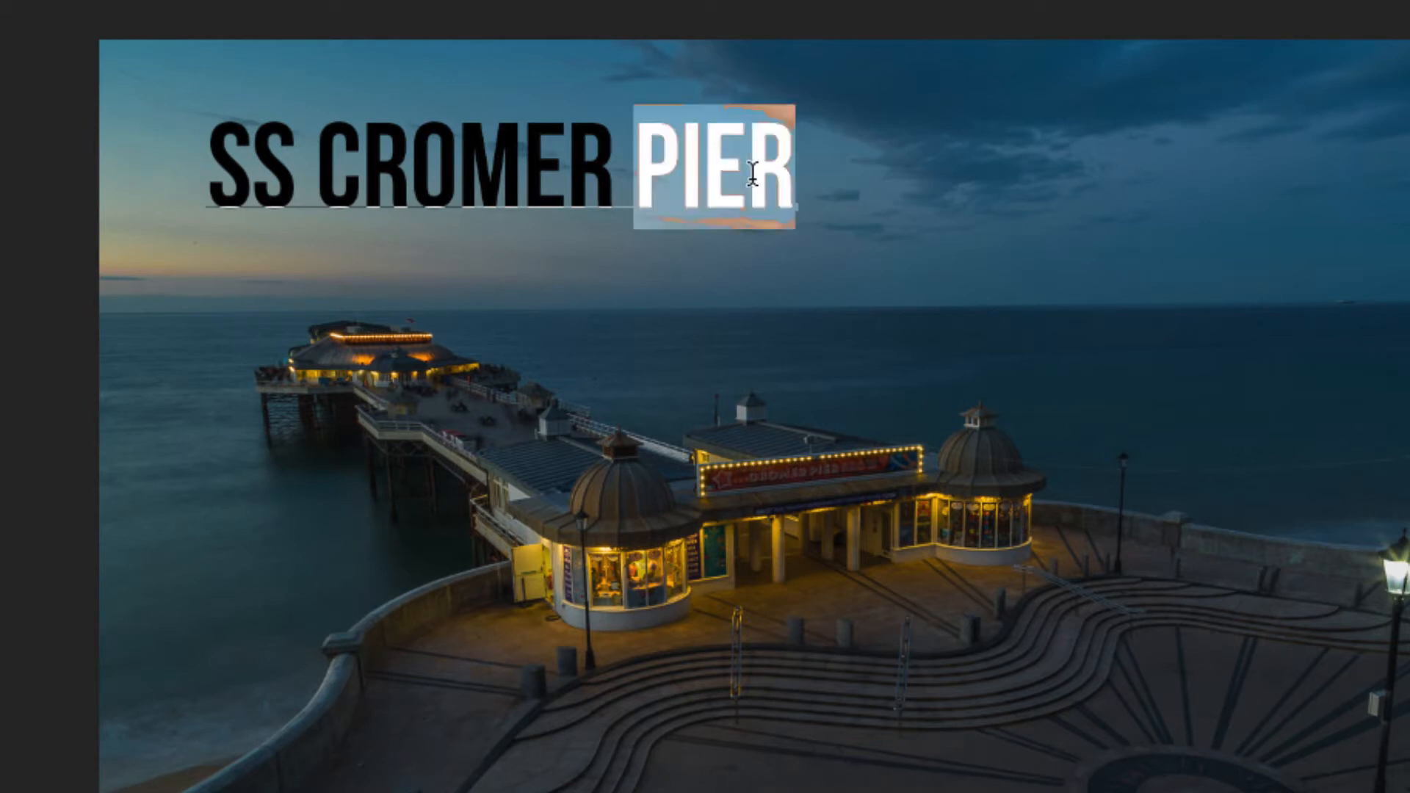
click(807, 201)
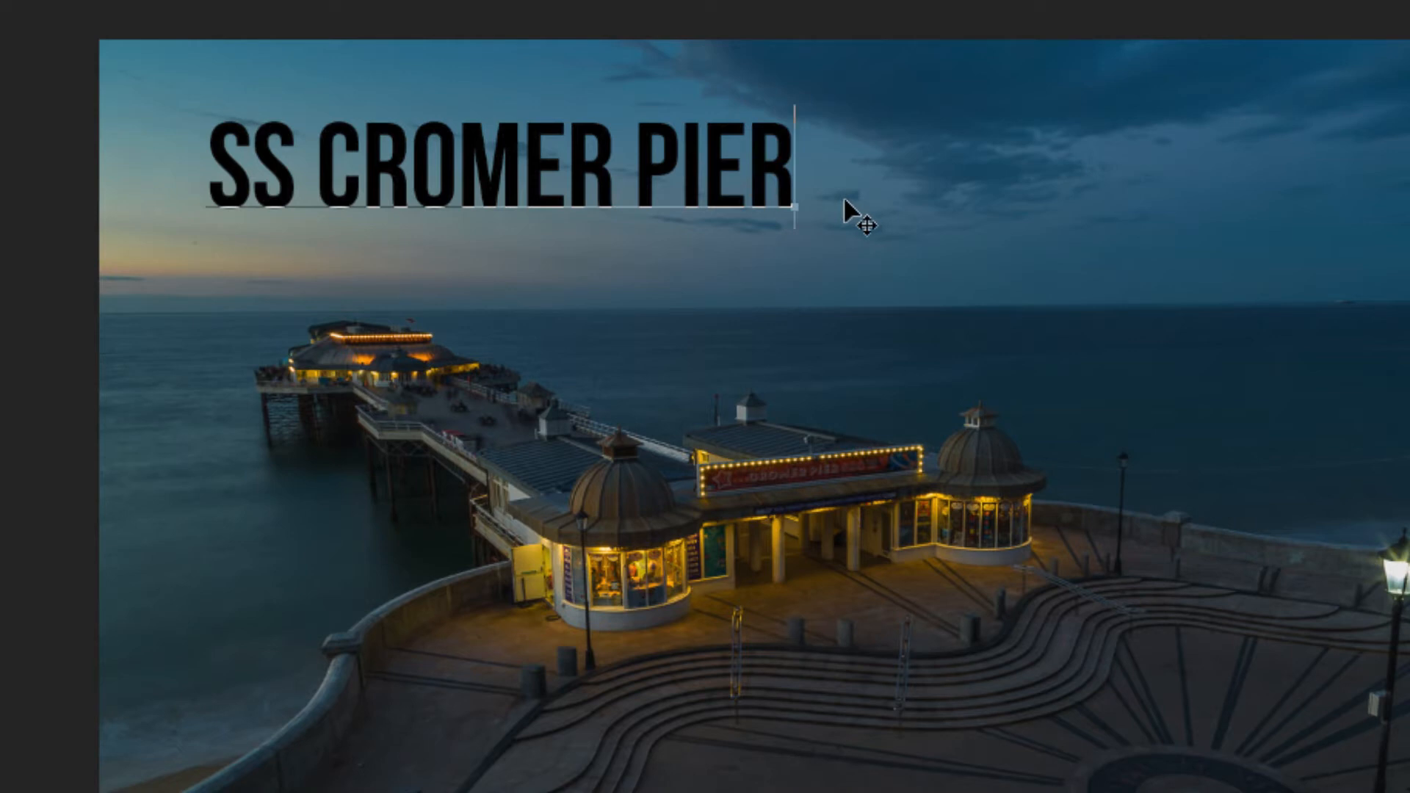
drag(869, 200, 884, 200)
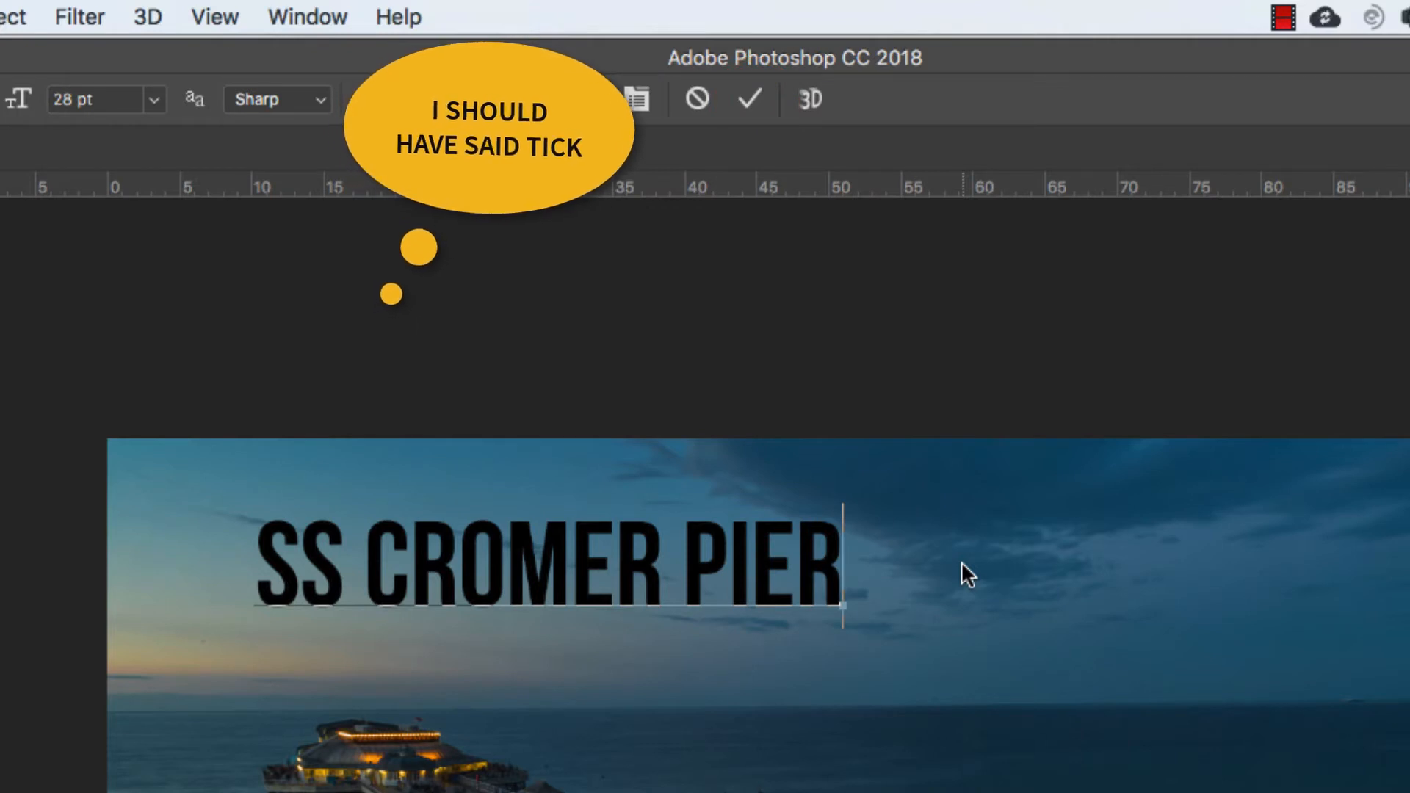
click(963, 561)
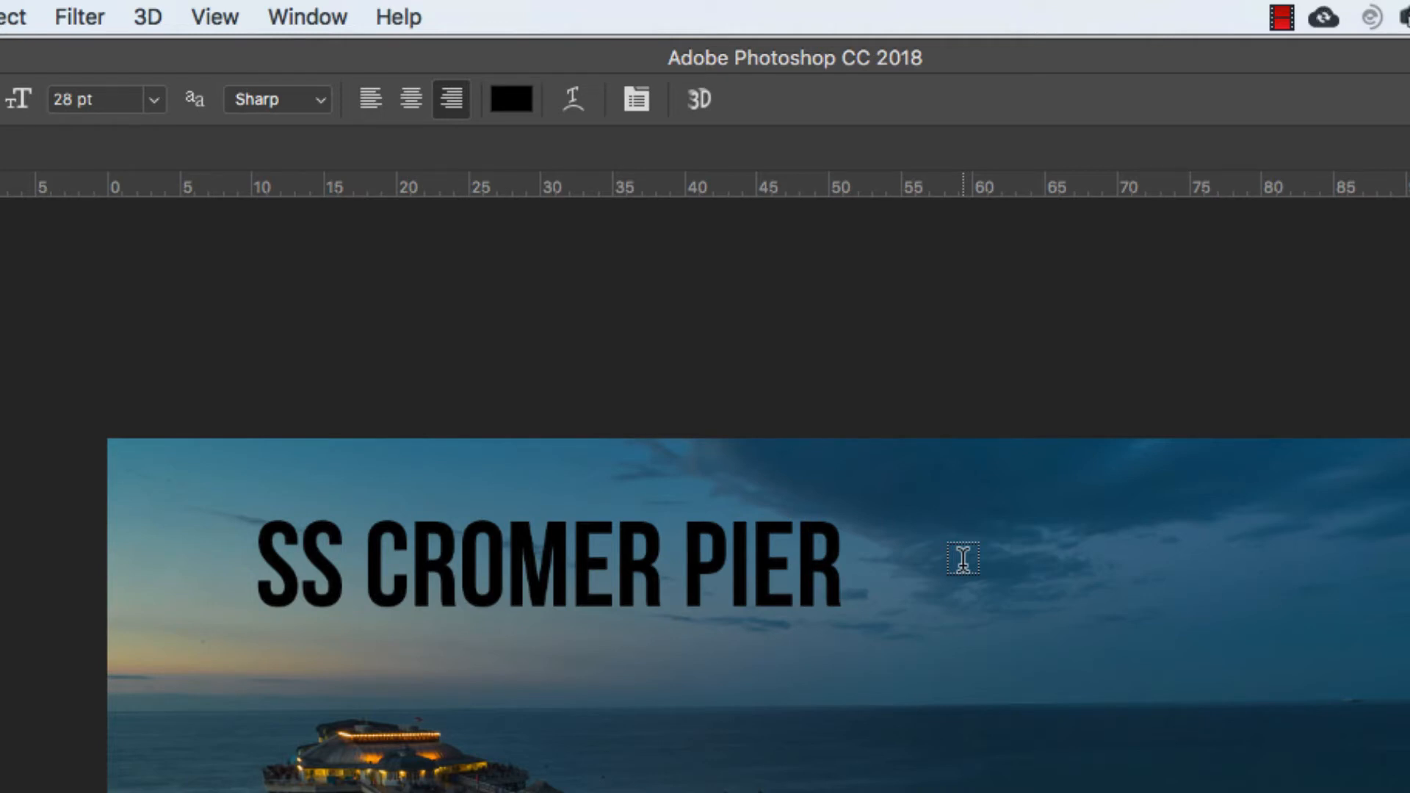
- Reopen the title, try a line break after PIER, remove it, and commit the text
click(841, 565)
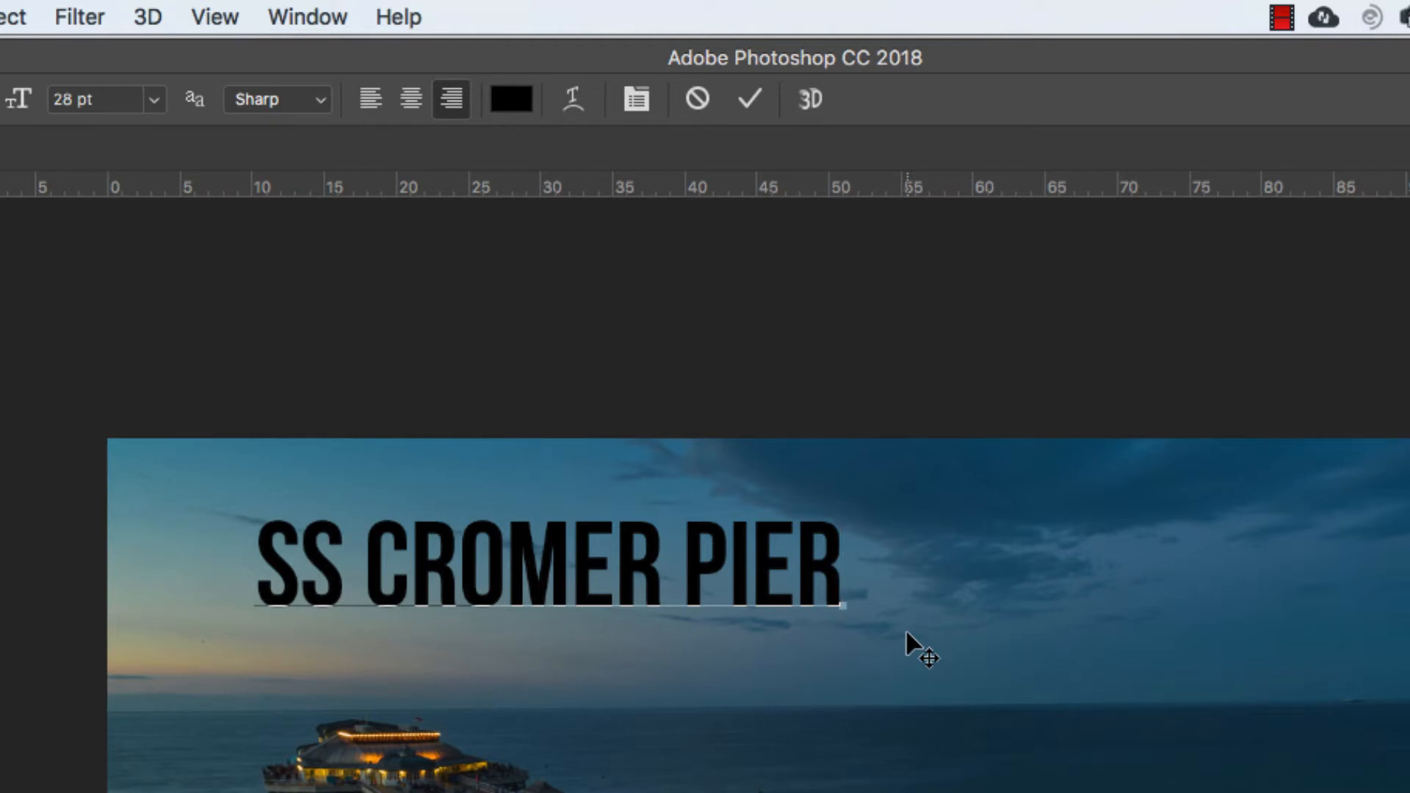
key(Return)
key(BackSpace)
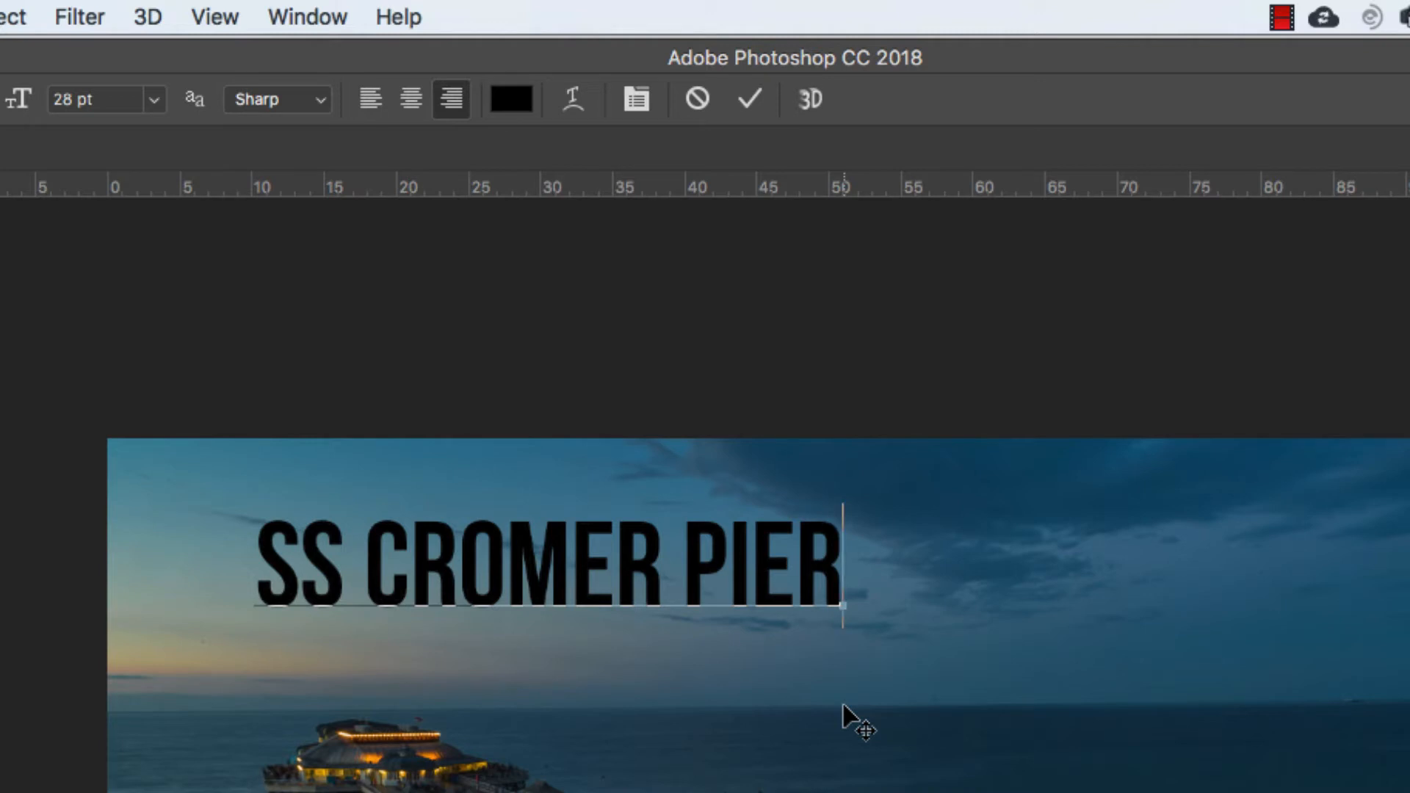
key(super+Return)
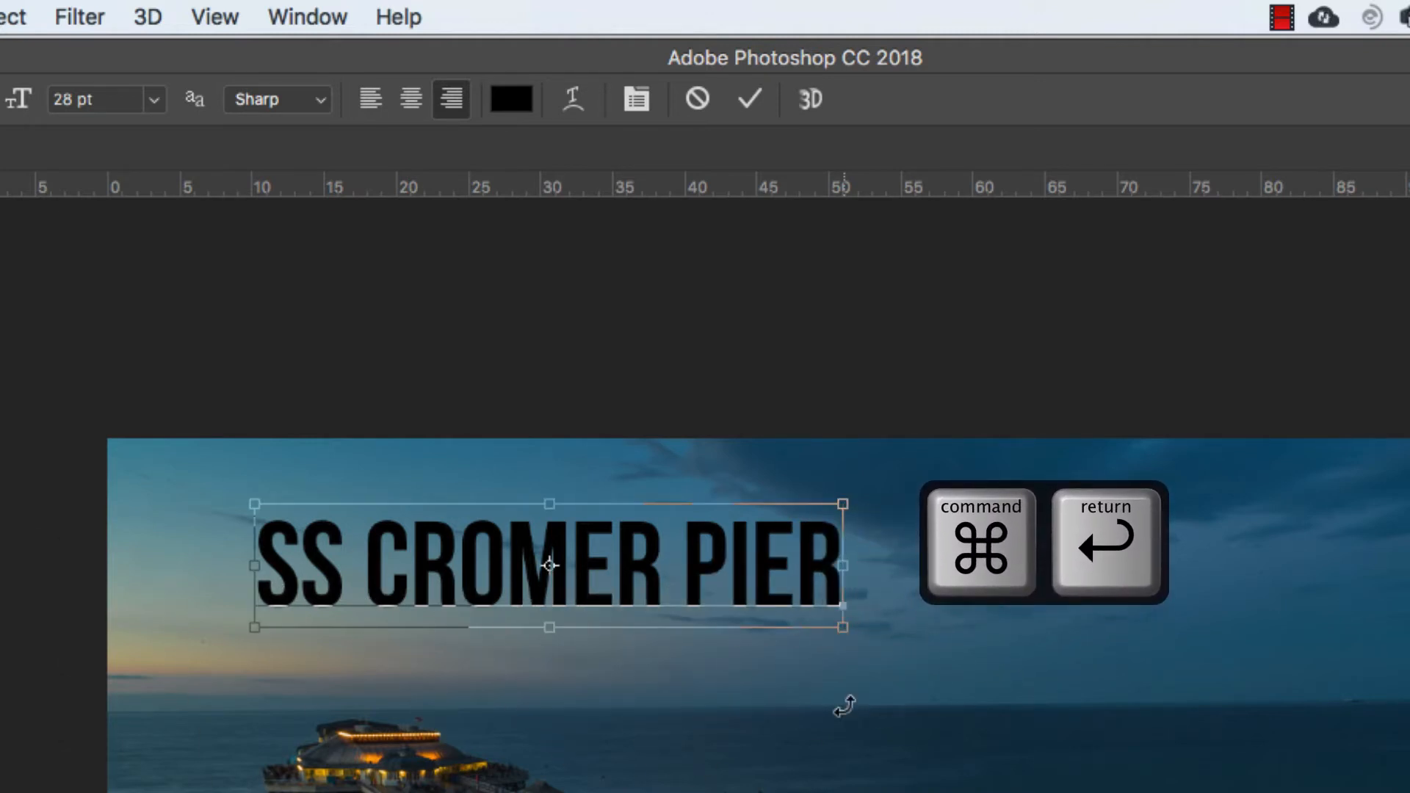
key(super+Return)
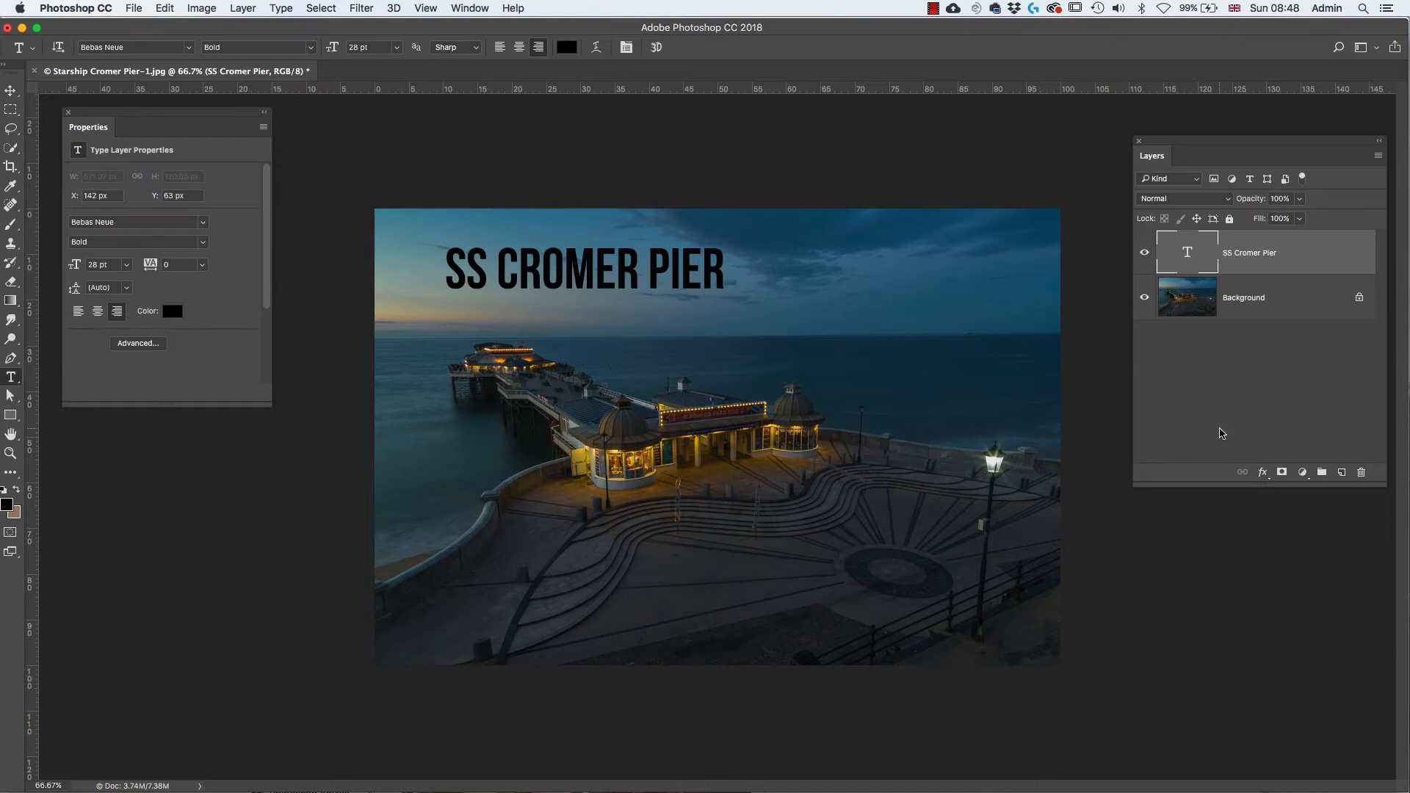
- Add a Stroke effect to the SS Cromer Pier text layer and set its size to 6 px
click(1264, 476)
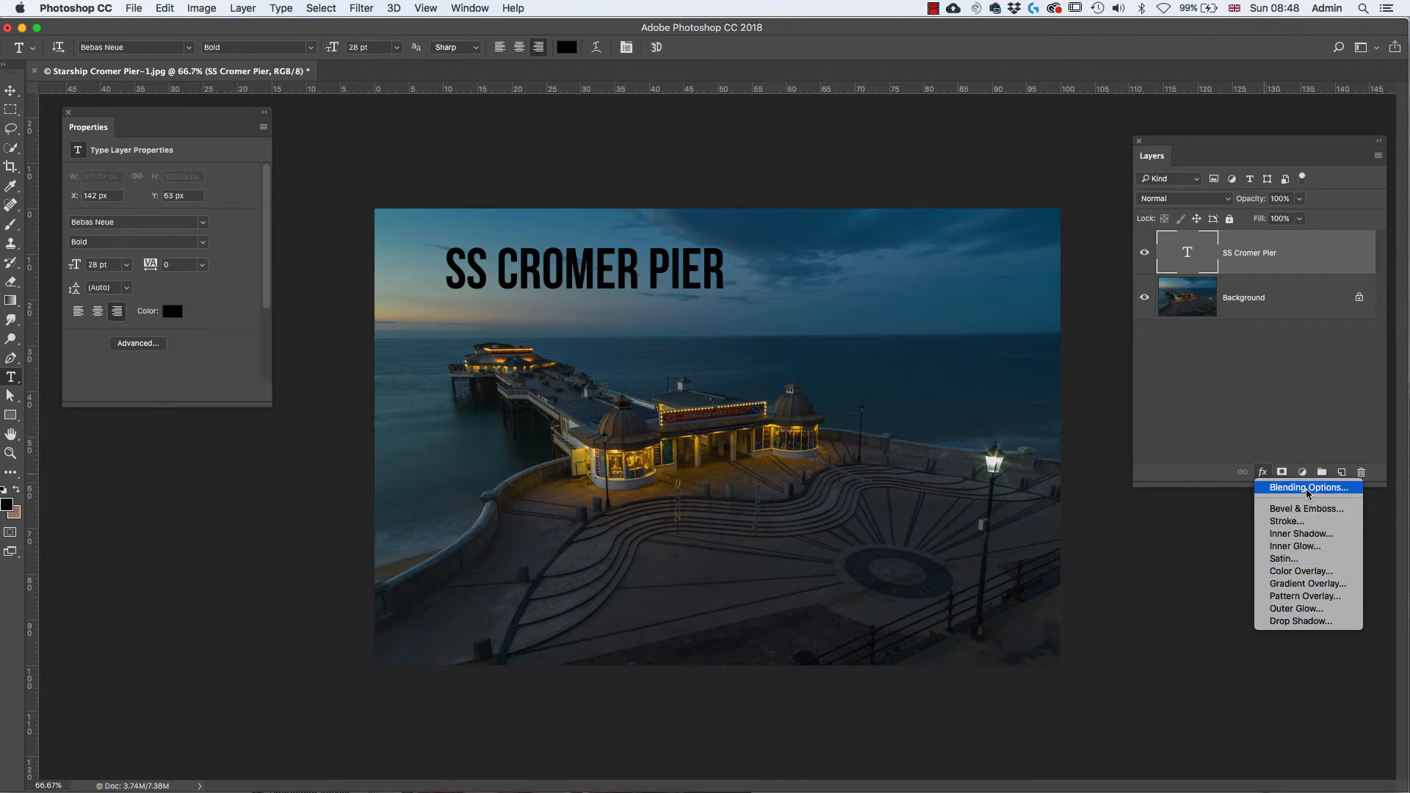
click(1293, 422)
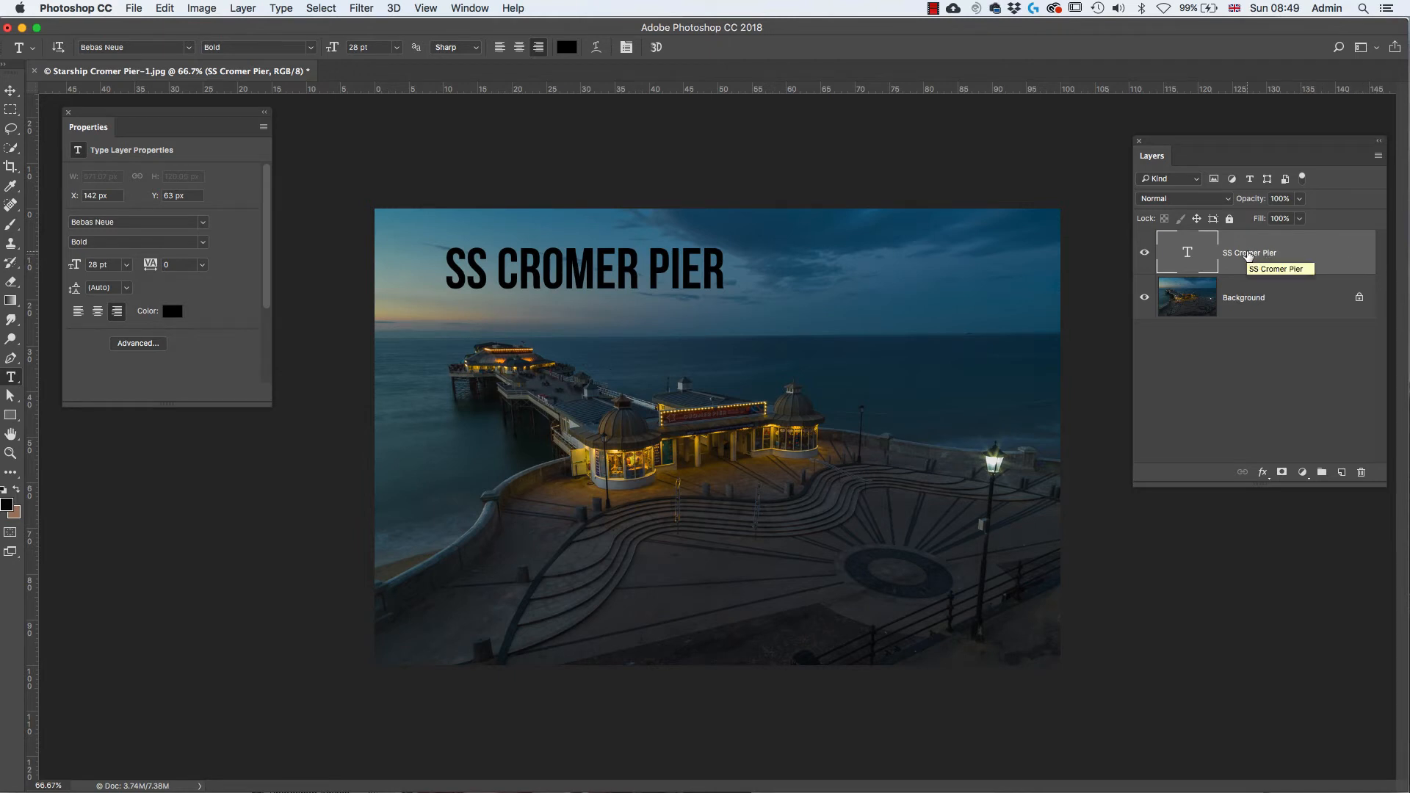
double_click(1349, 255)
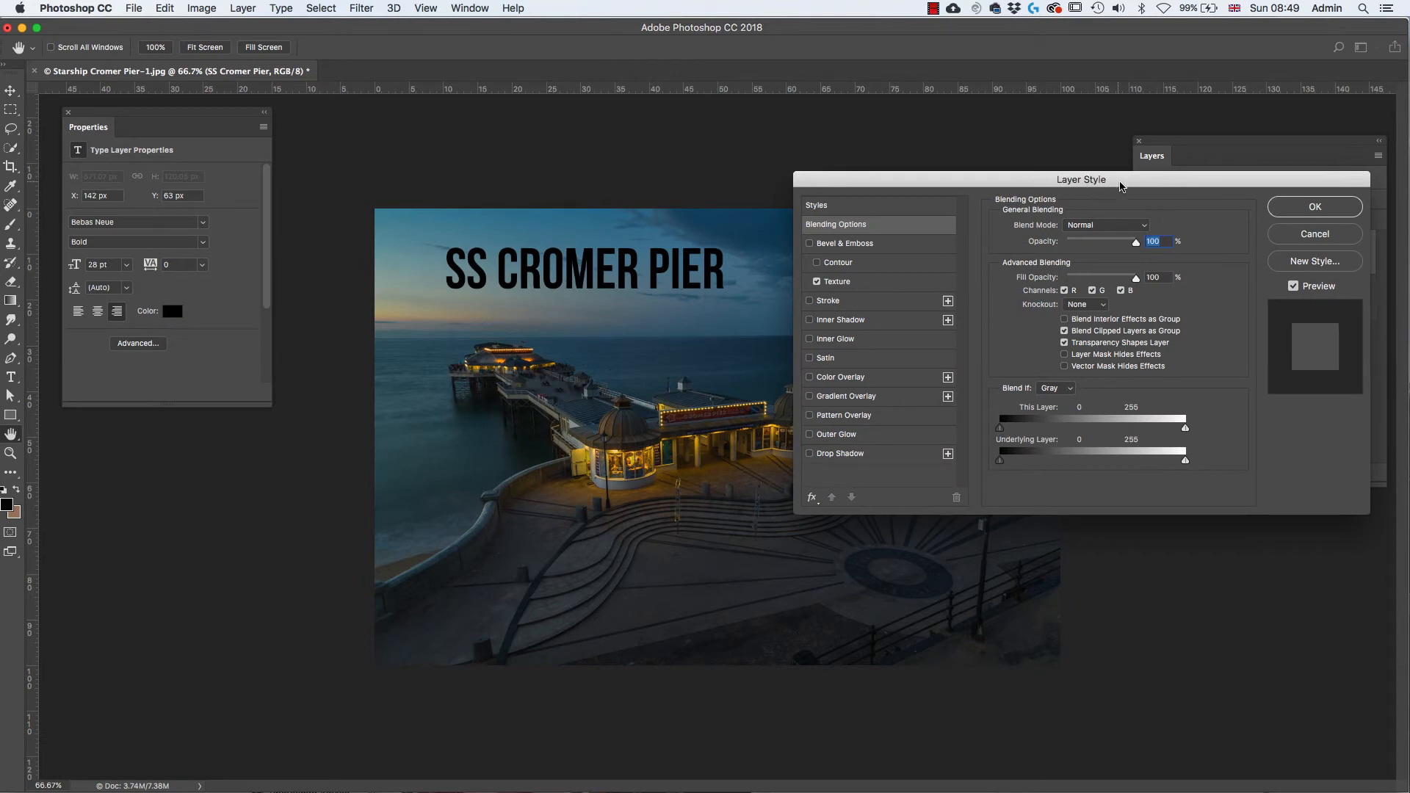
drag(1122, 186, 1137, 192)
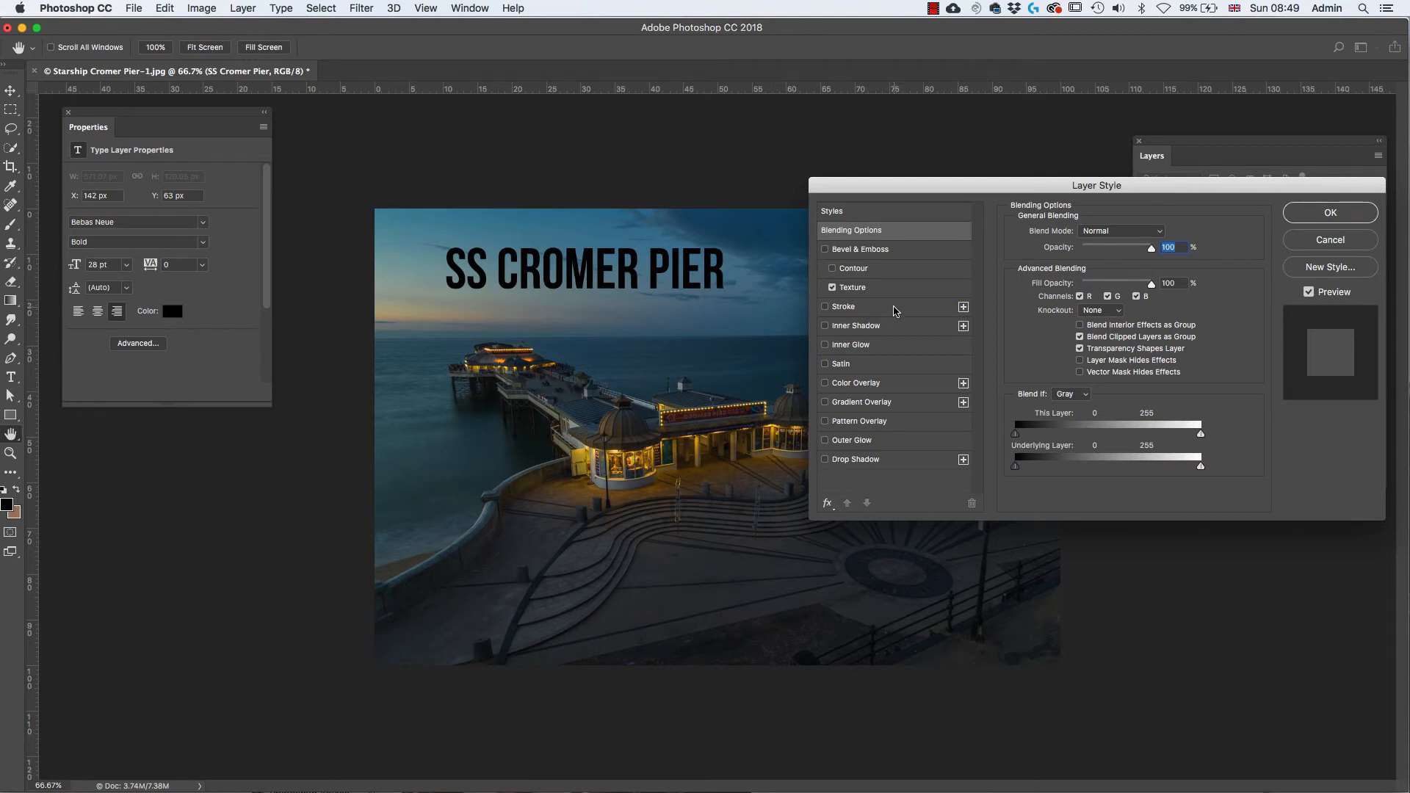
click(895, 312)
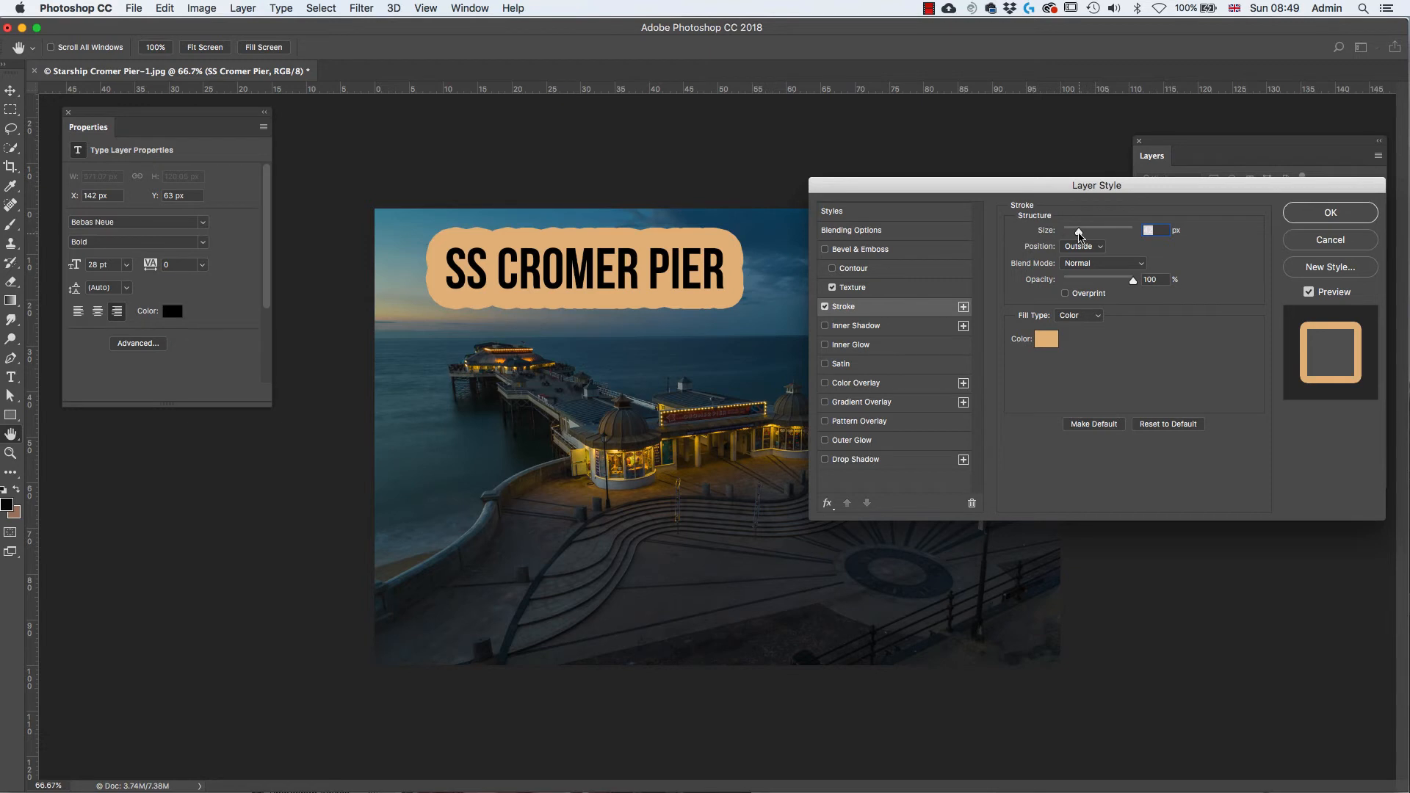
drag(1078, 234, 1068, 238)
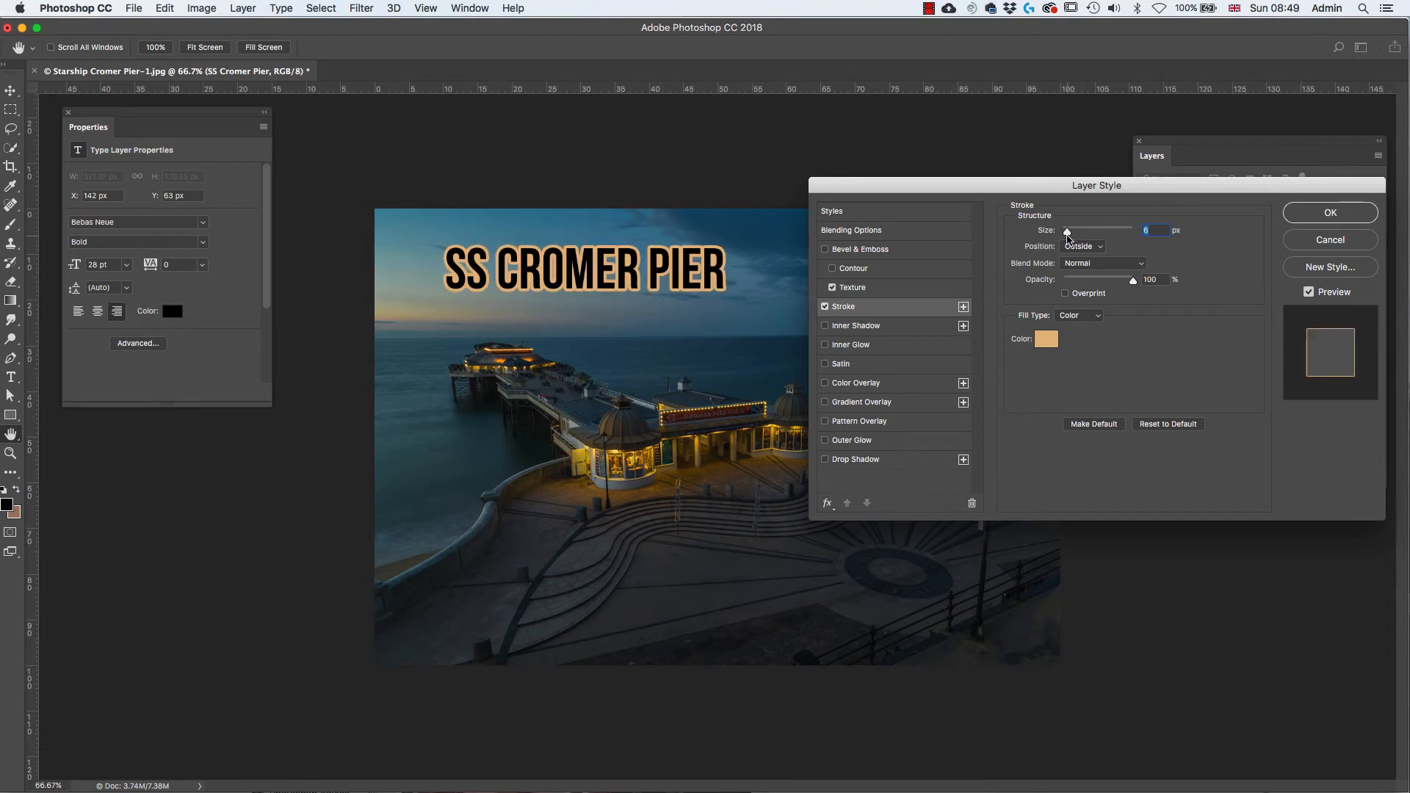
- Try the stroke positions Inside and Center, return to Outside, and check the blend modes while keeping Normal
click(1102, 253)
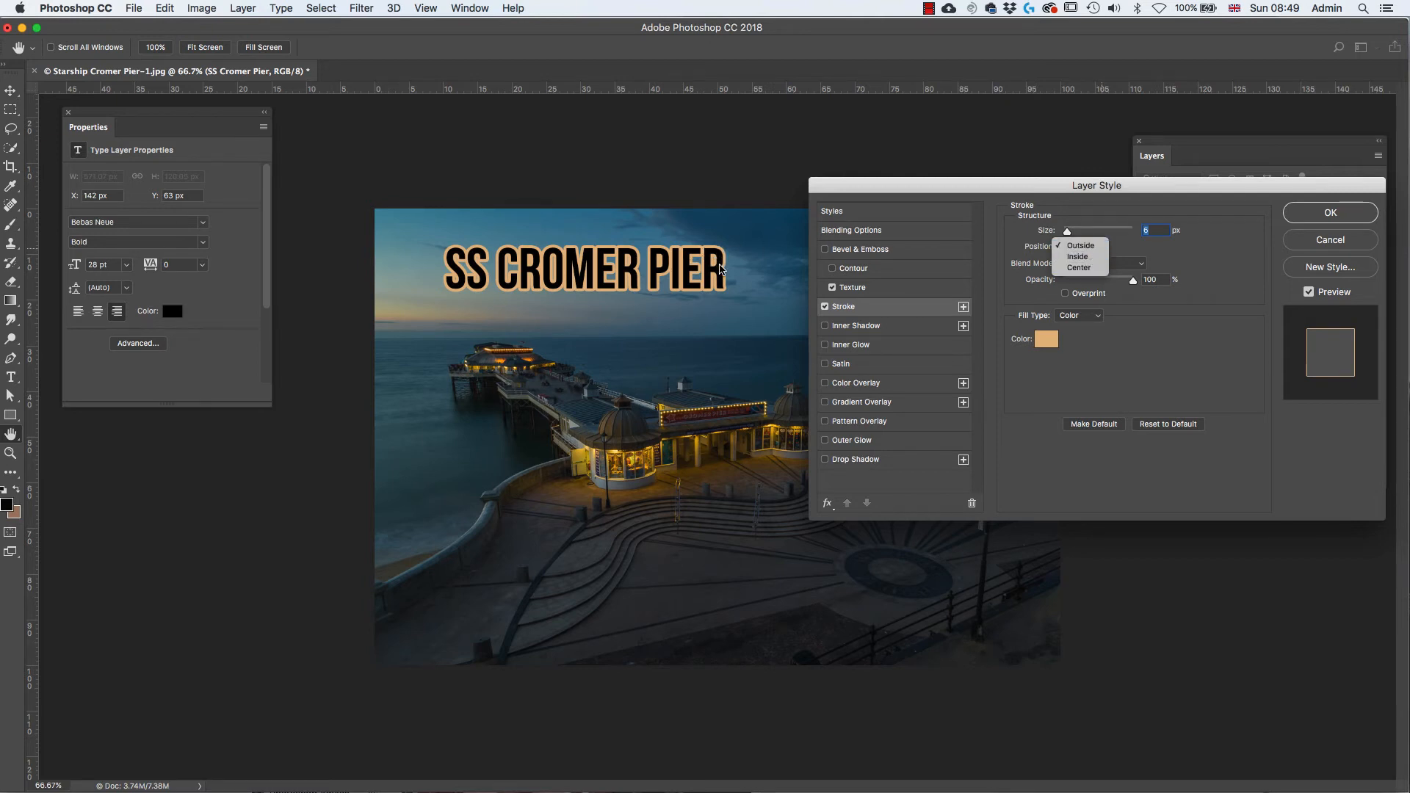
click(1077, 257)
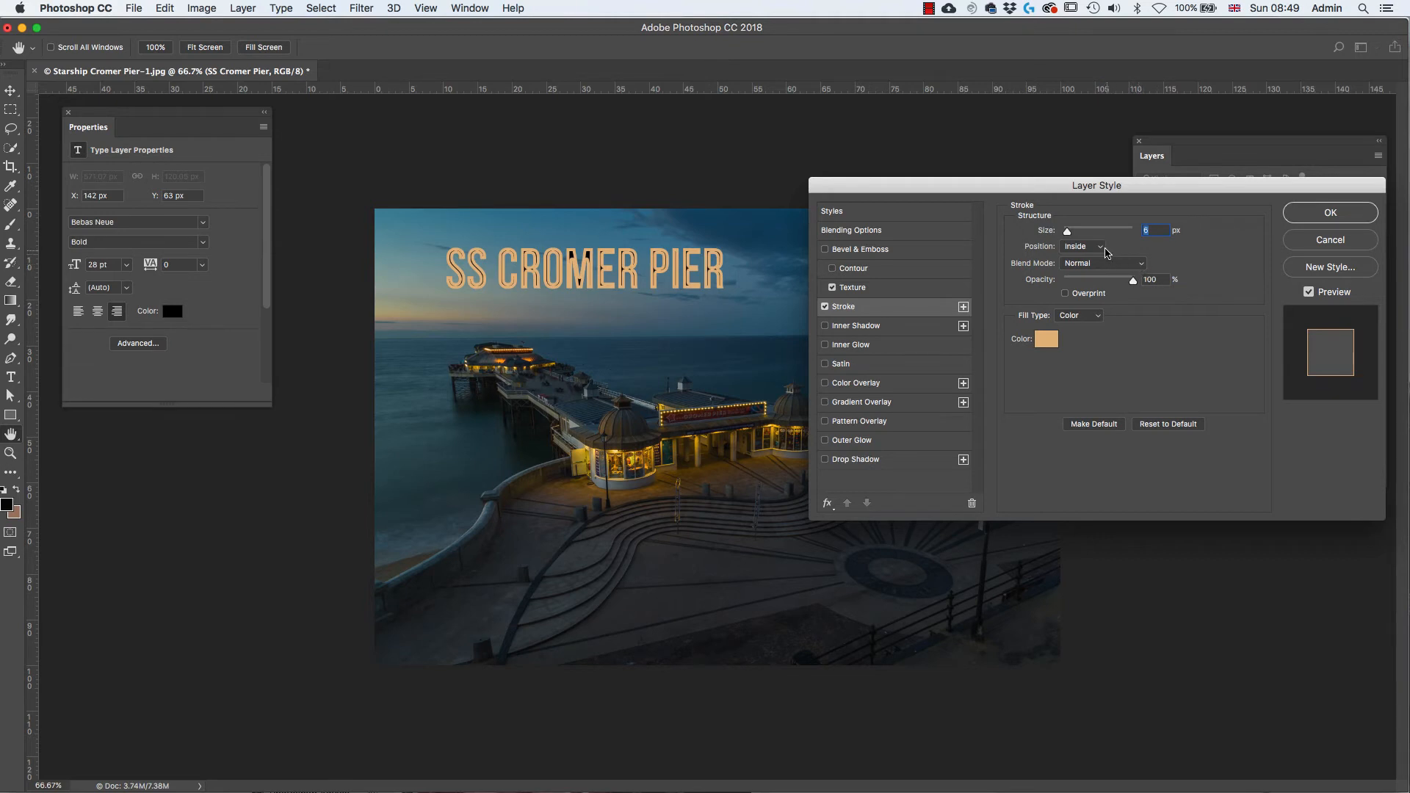
click(1094, 247)
click(1090, 256)
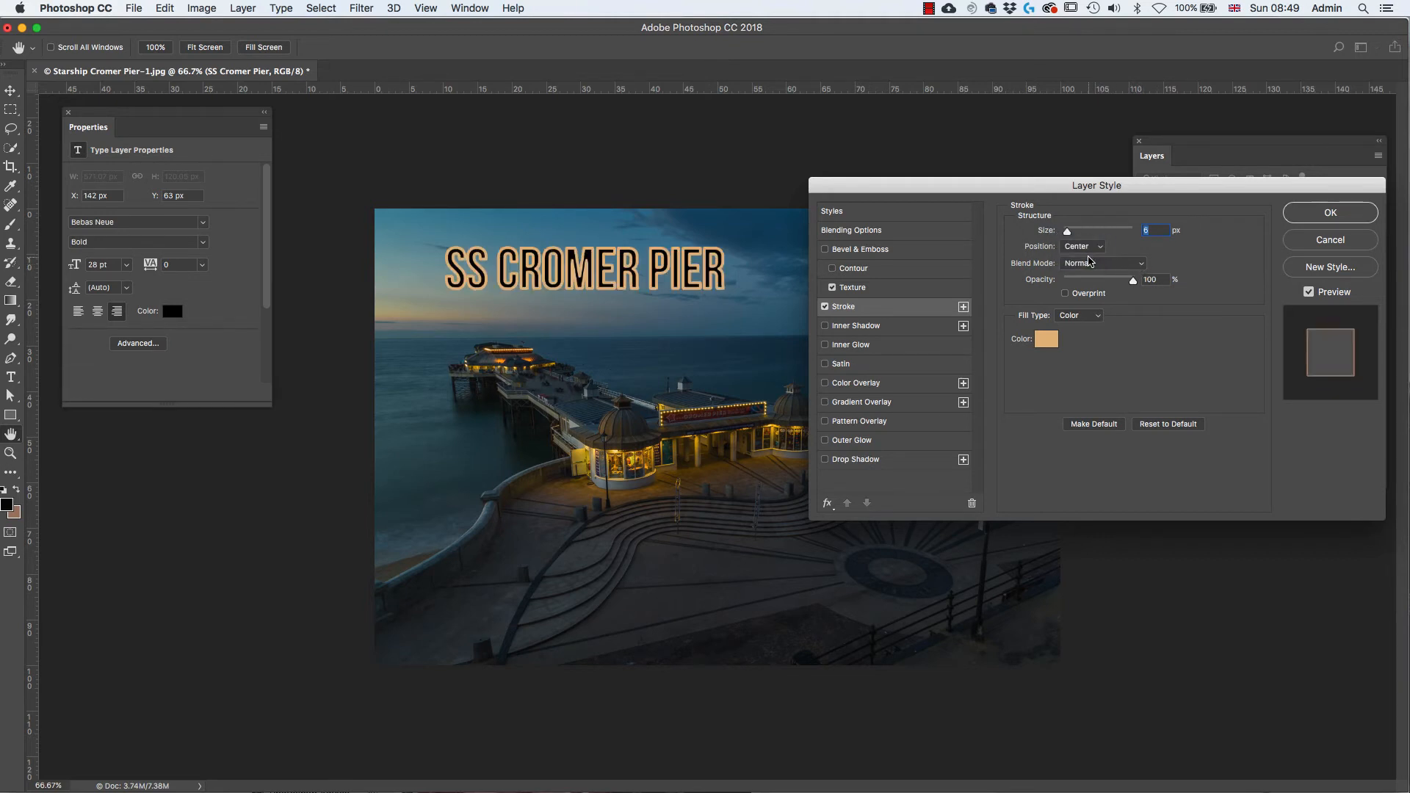
click(1096, 248)
click(1090, 225)
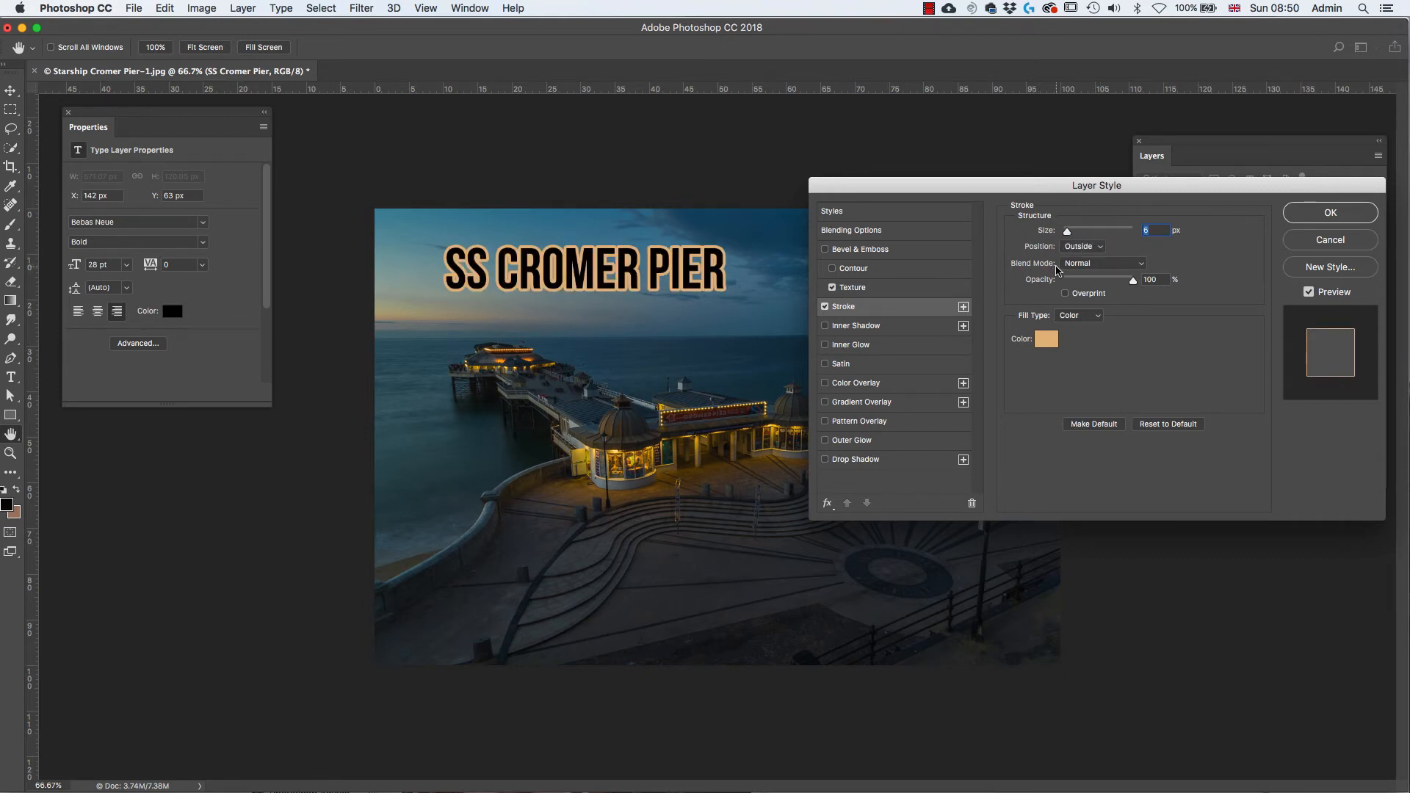
click(1141, 263)
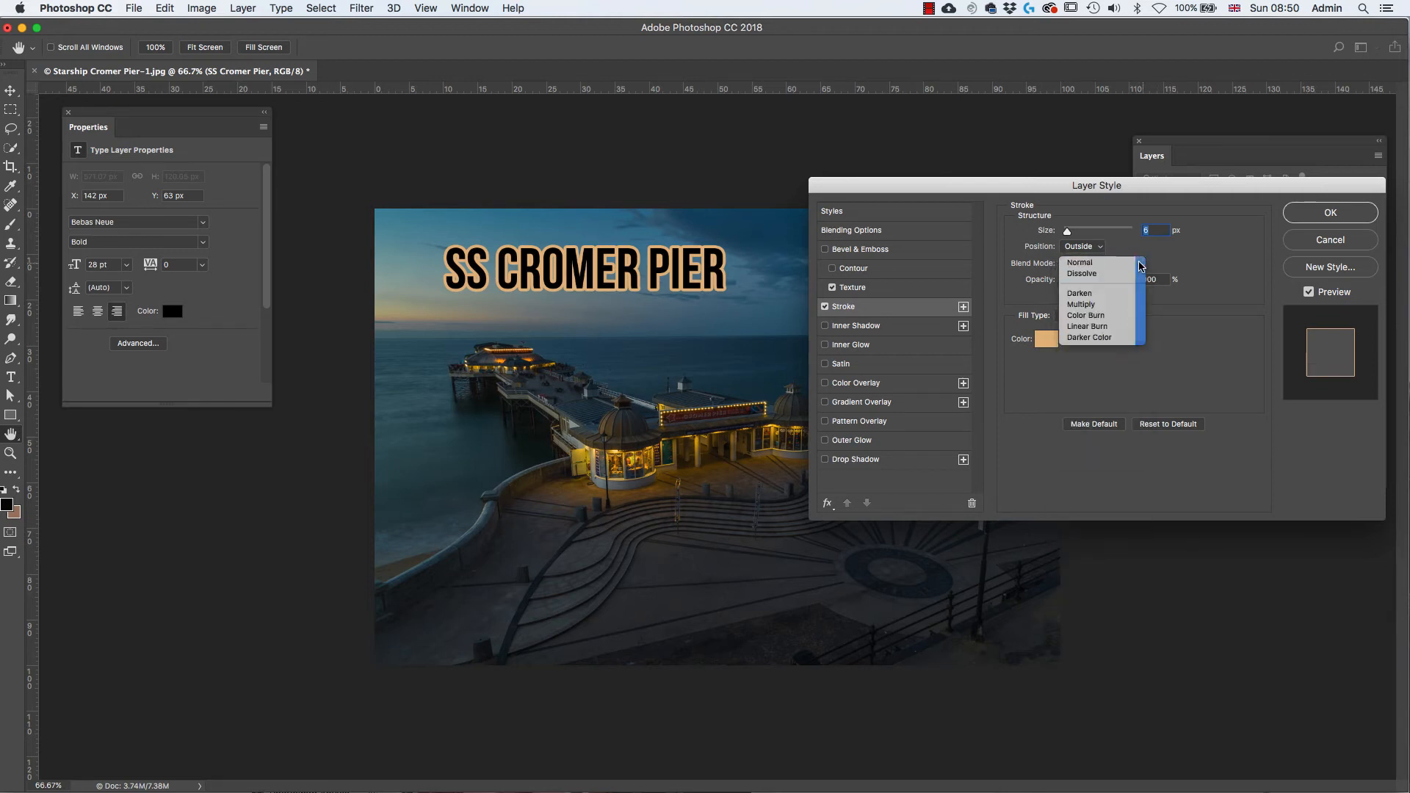
click(1141, 266)
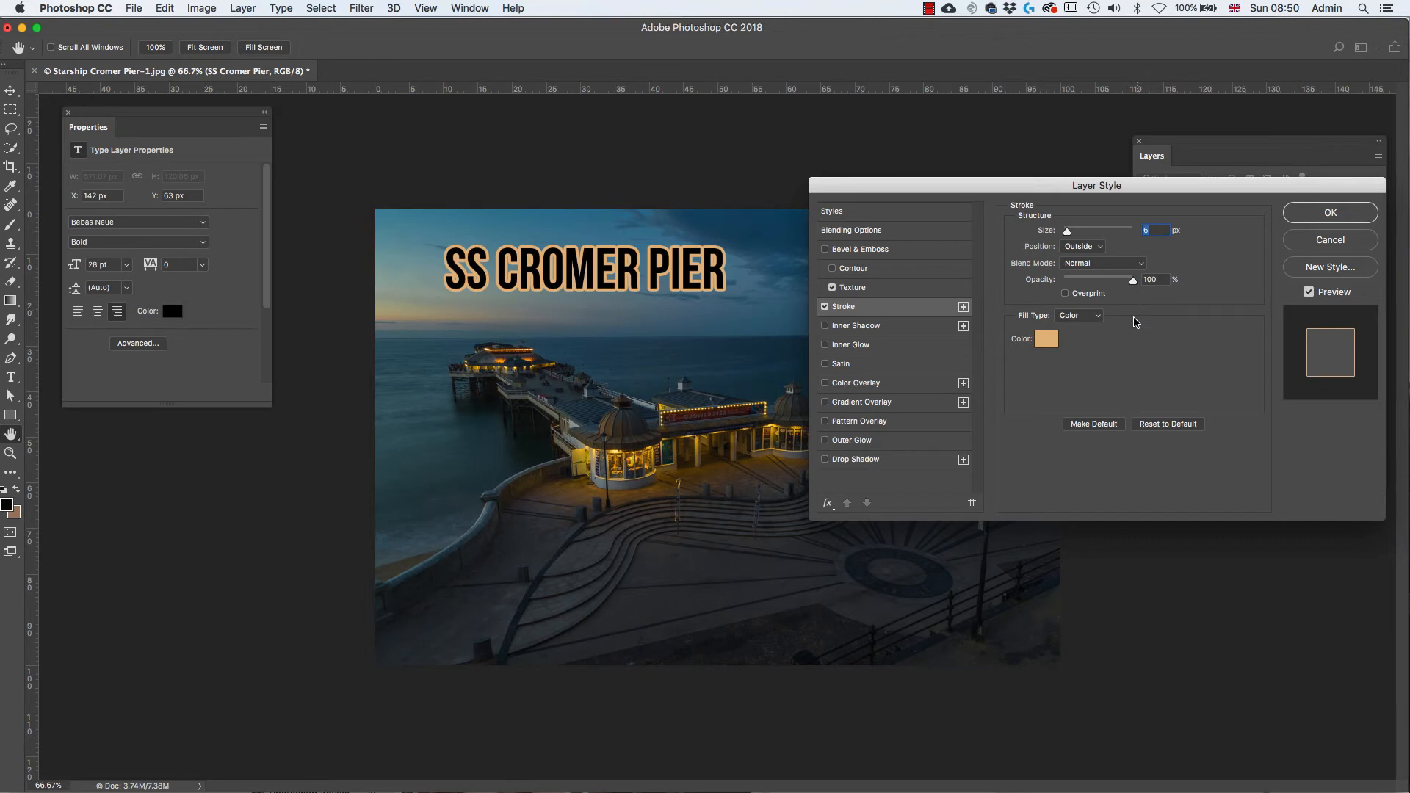
- Change the stroke colour of the title to a neutral dark grey
click(1050, 347)
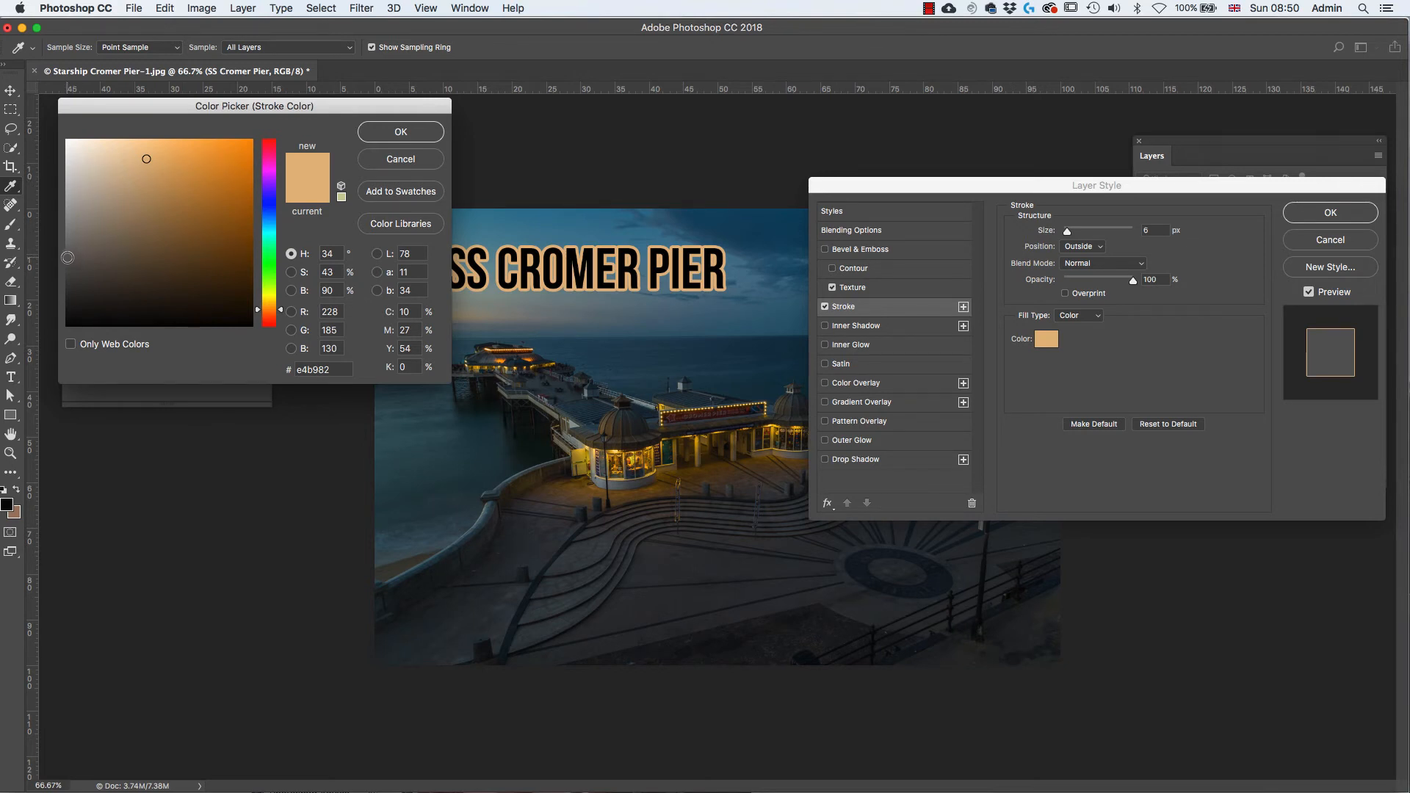
click(66, 258)
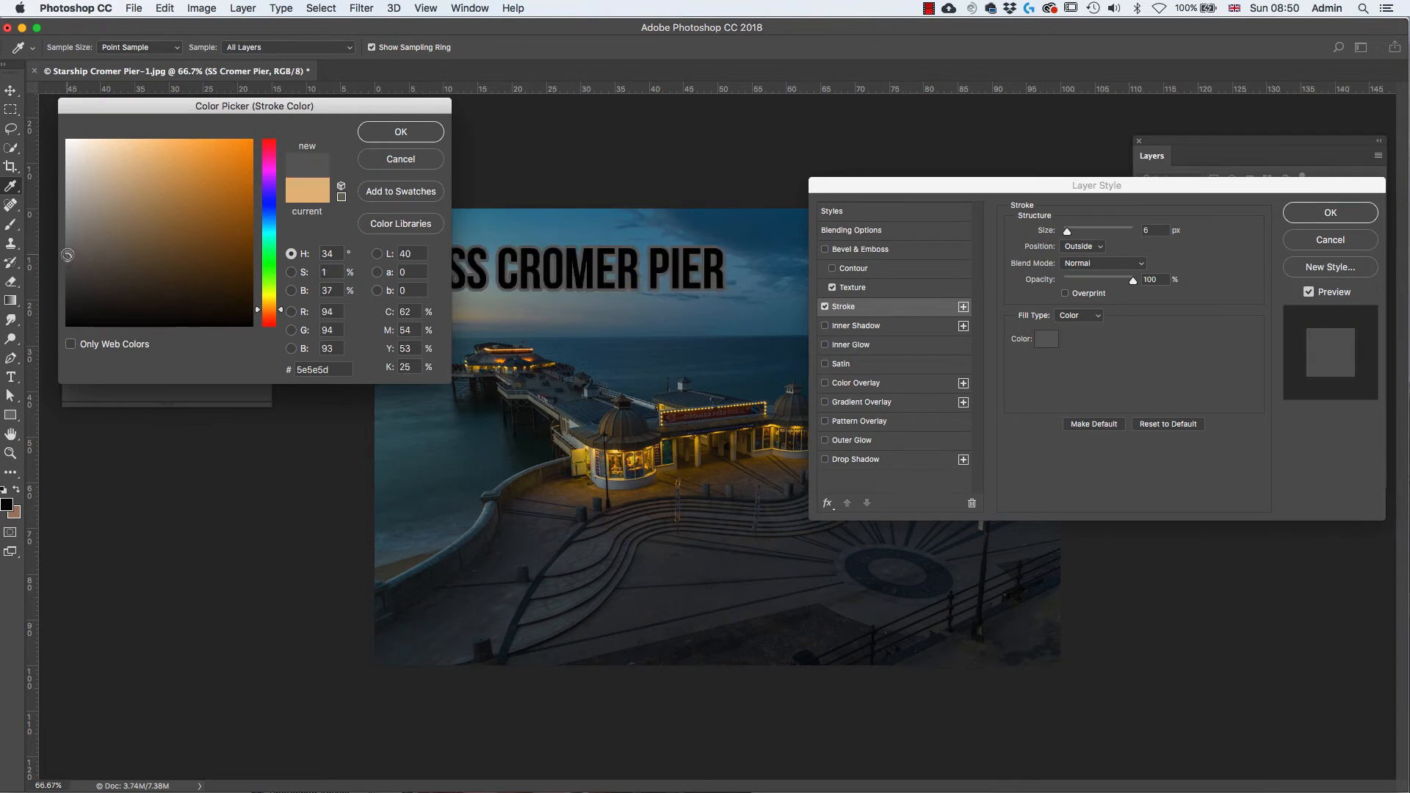
drag(66, 254, 69, 251)
click(400, 132)
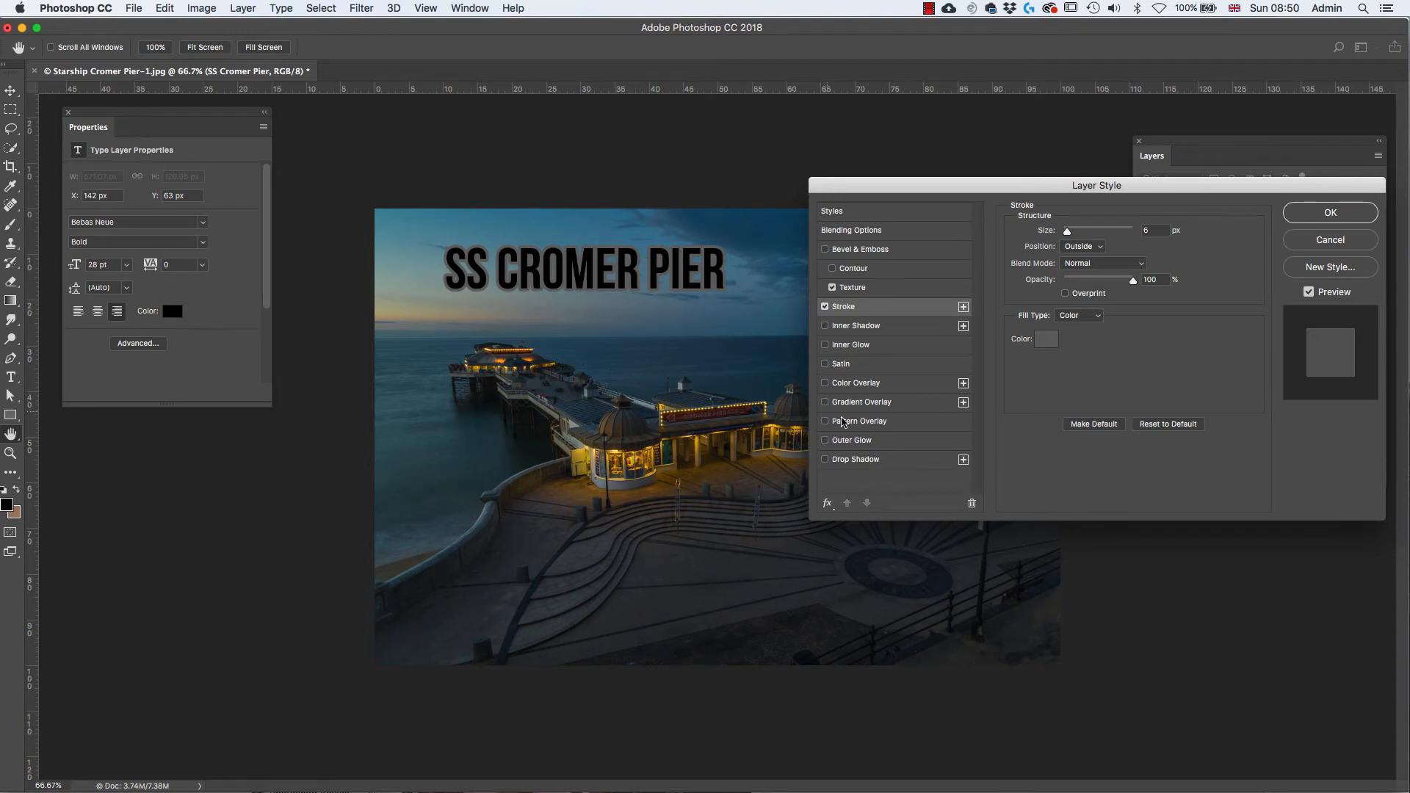
- Add a Drop Shadow to the title with 69% opacity, a 60° angle and a distance of 15 px
click(902, 462)
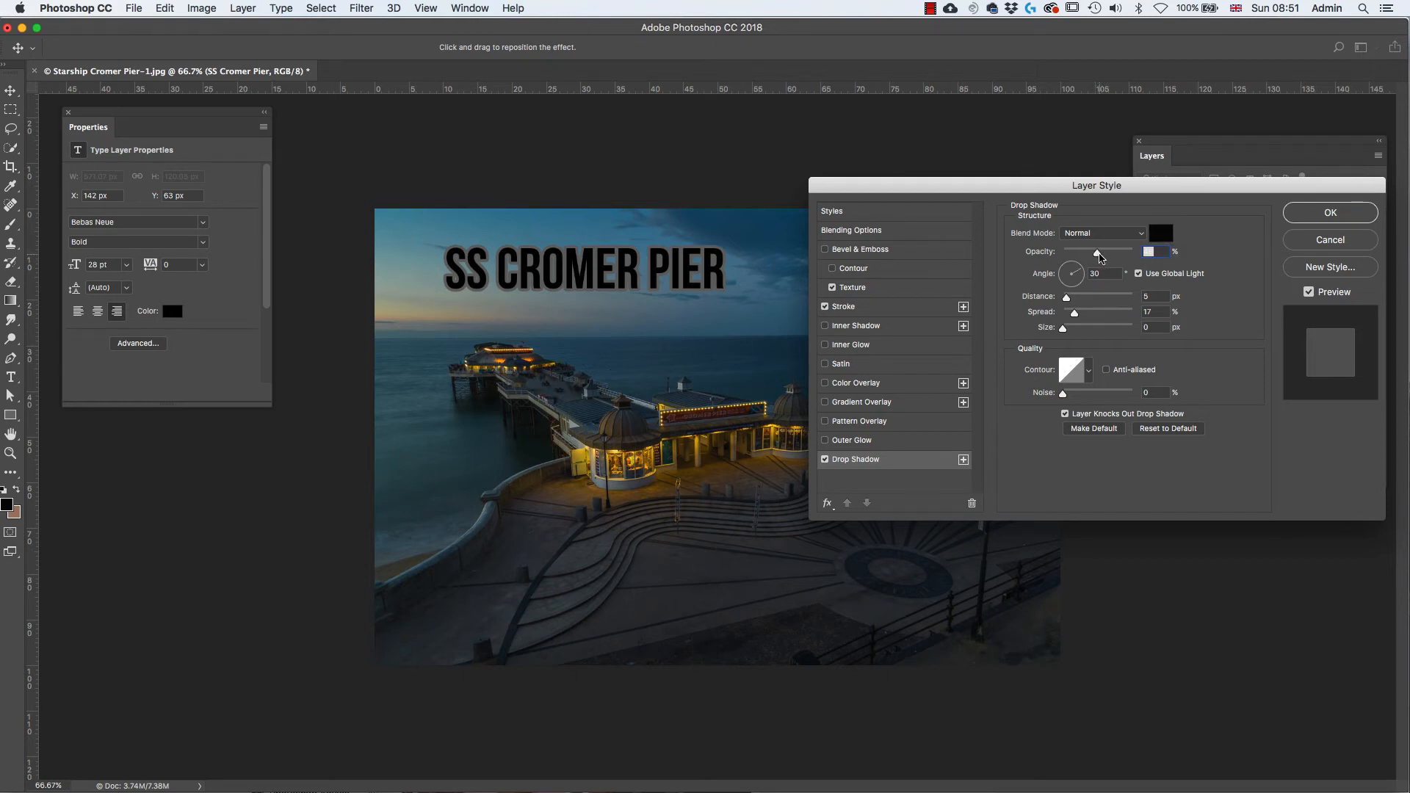
drag(1100, 257, 1111, 256)
text(6)
text(15)
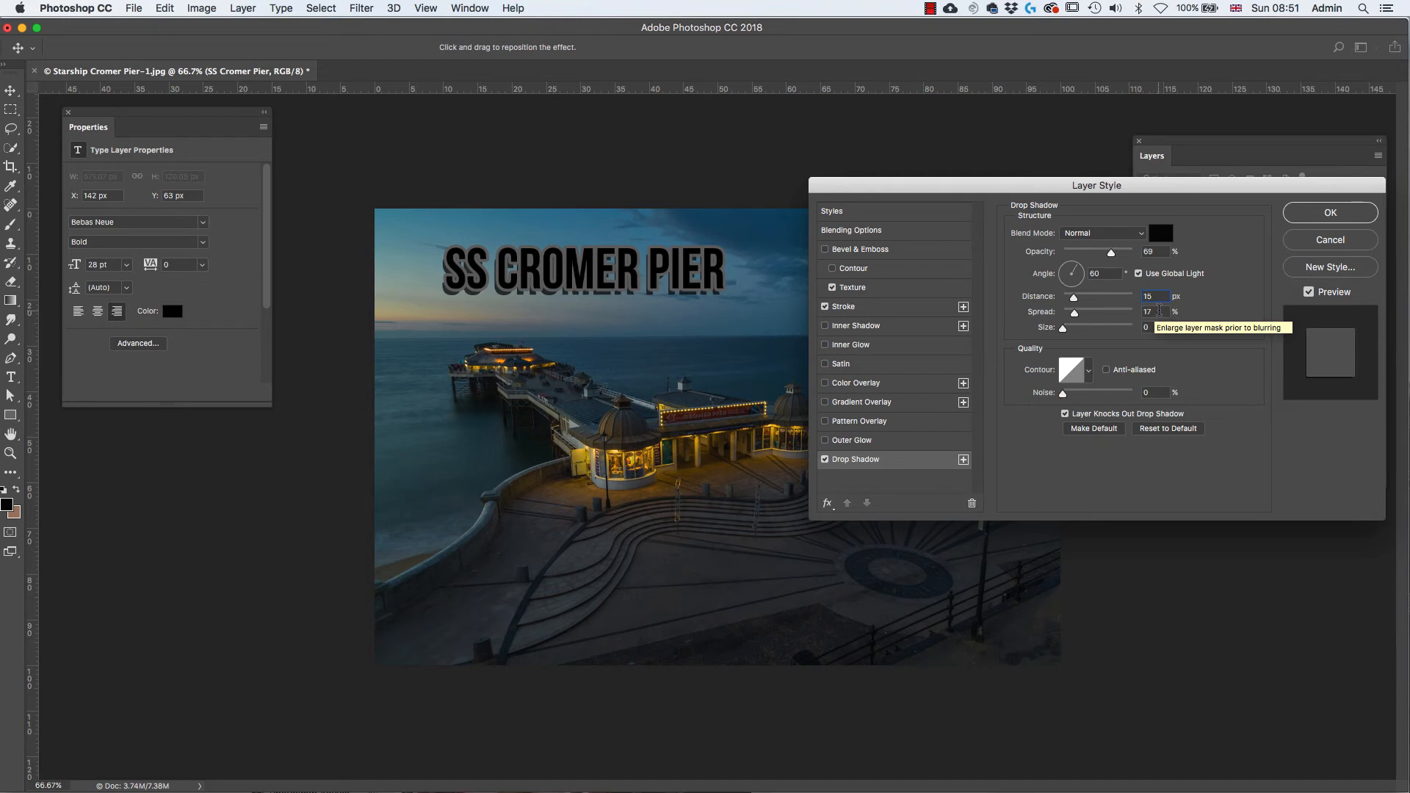
- Set the drop shadow's spread to 20% and size to 5 px, and nudge the shadow slightly on the canvas
drag(1160, 312, 1131, 313)
text(20)
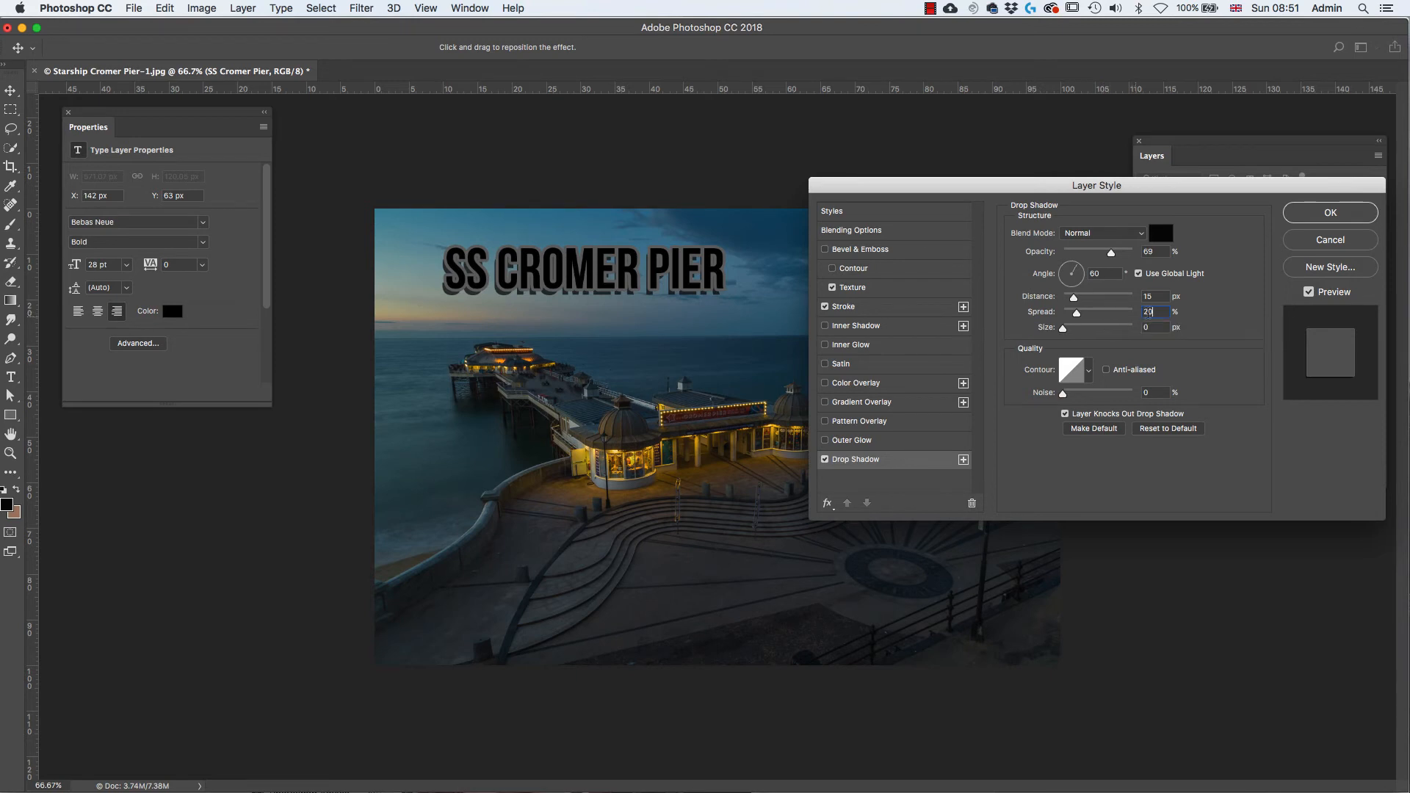
click(1160, 327)
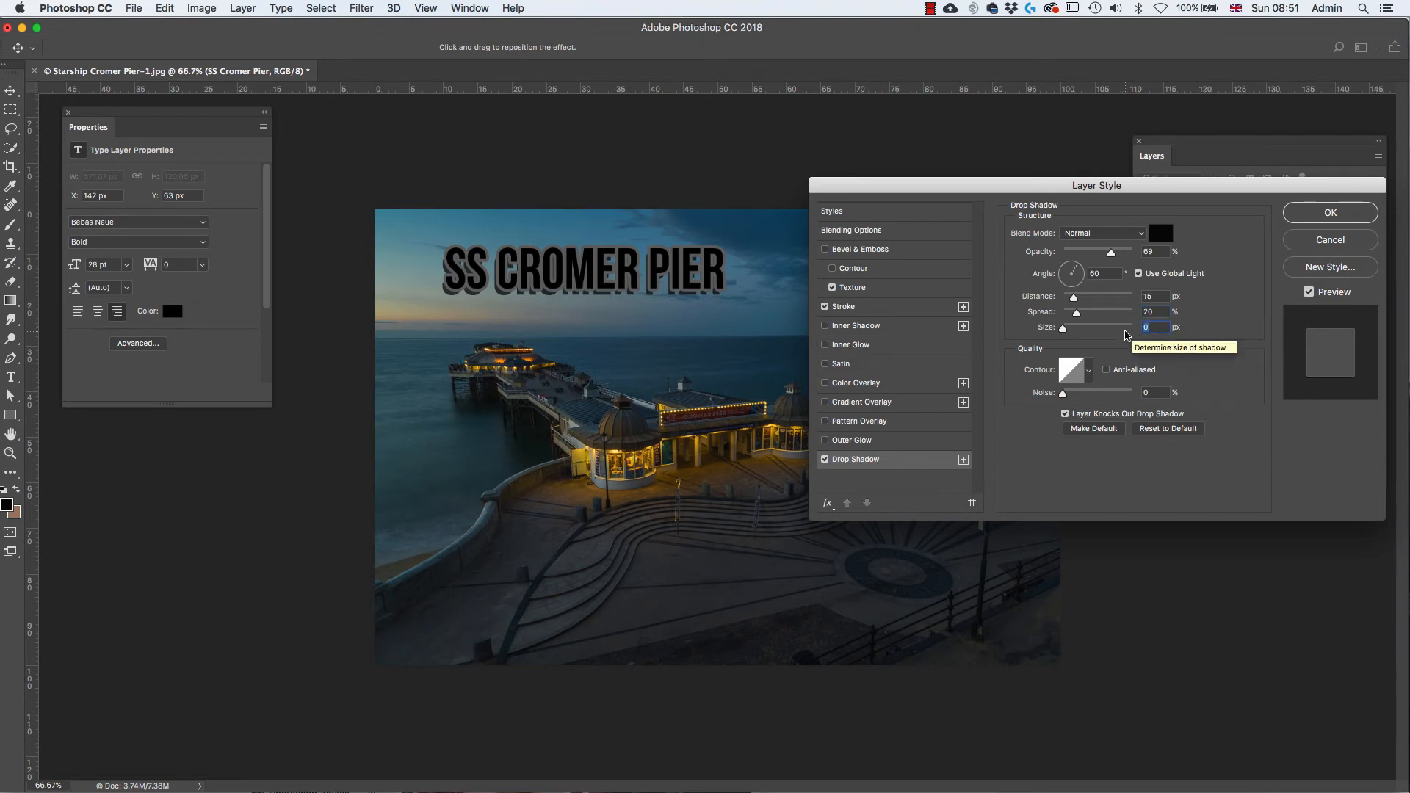
text(5)
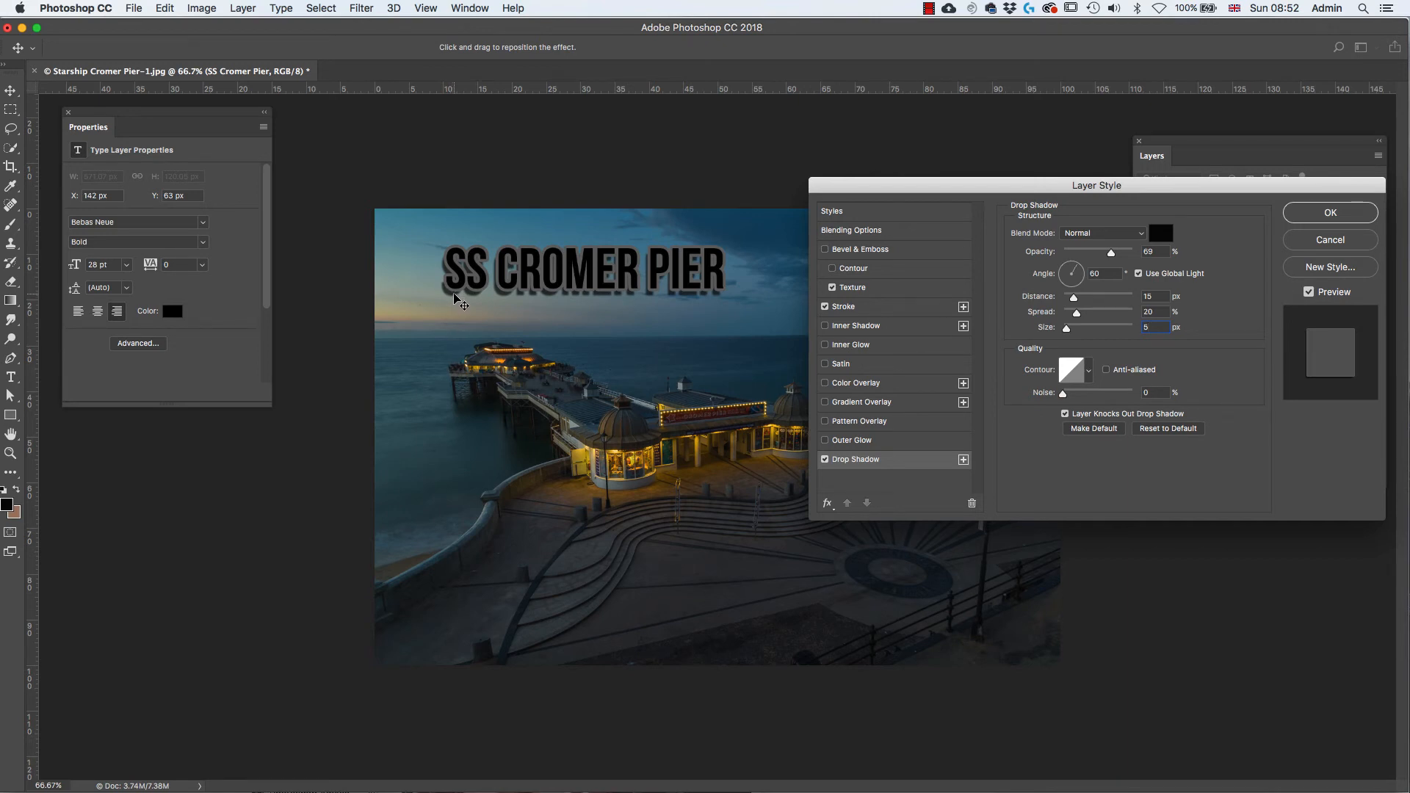
mouse_move(457, 299)
mouse_down()
mouse_move(471, 355)
mouse_move(451, 307)
mouse_move(423, 304)
mouse_move(438, 331)
mouse_move(455, 297)
mouse_up()
- Add Bevel & Emboss to the title as an Inner Bevel with the Chisel Hard technique, and turn off its Texture
click(916, 255)
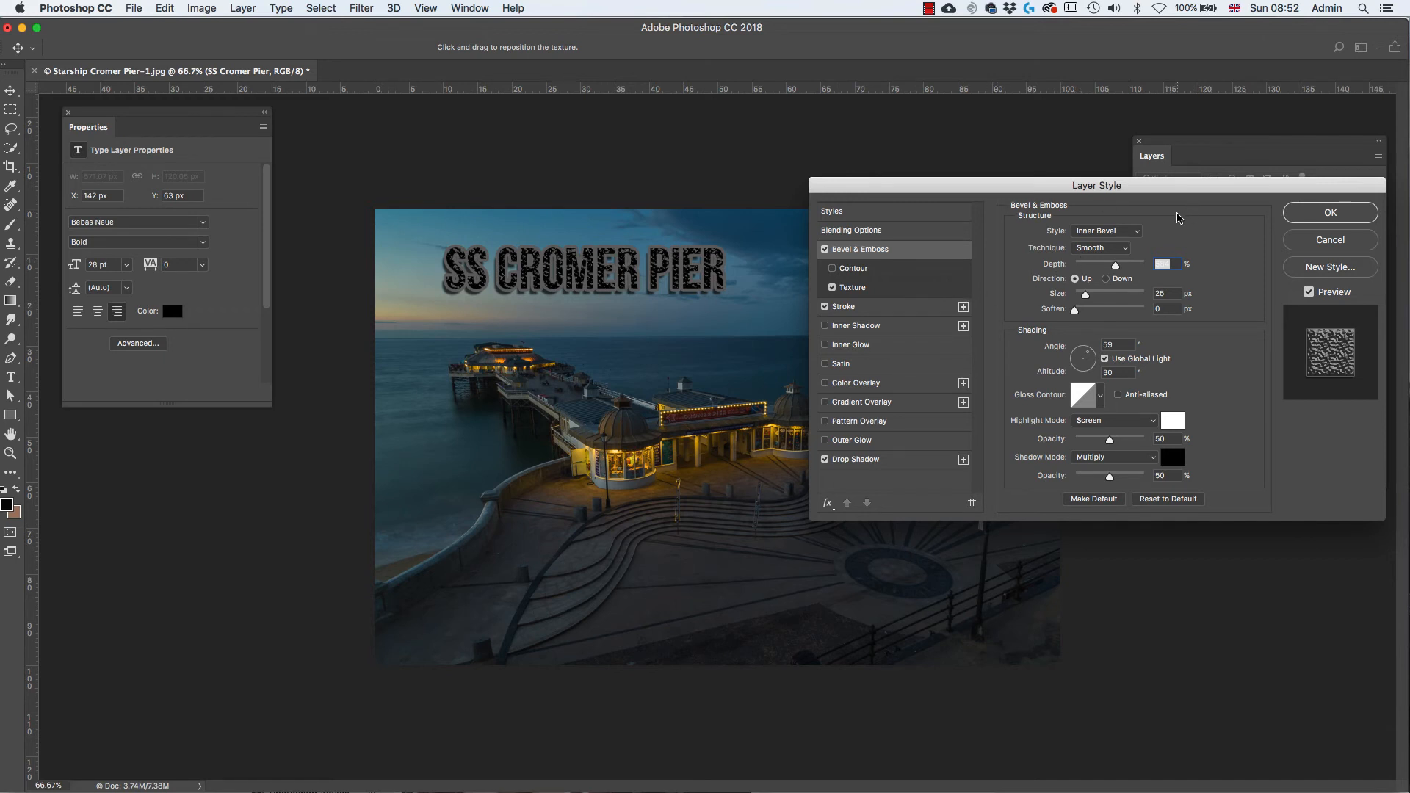
click(1137, 232)
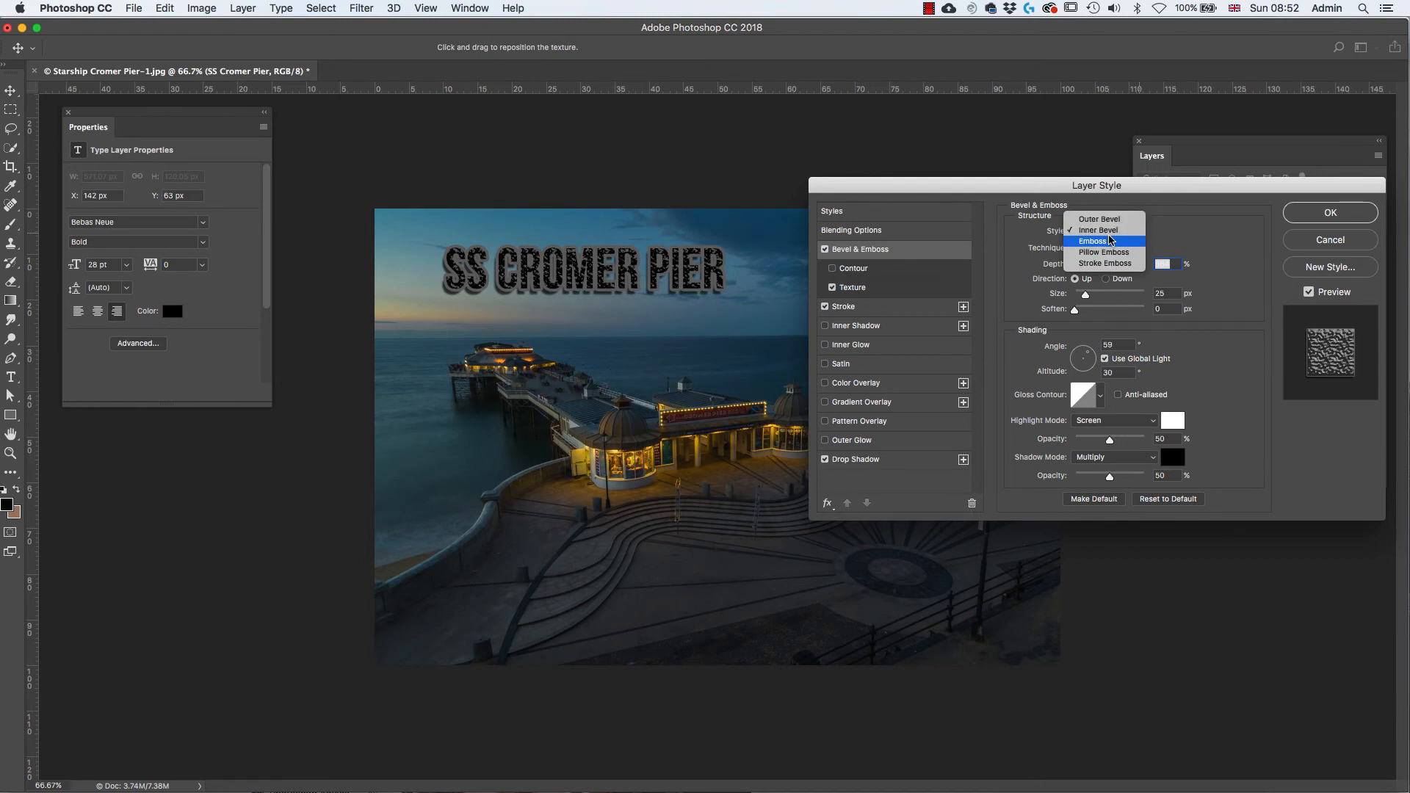
click(1129, 230)
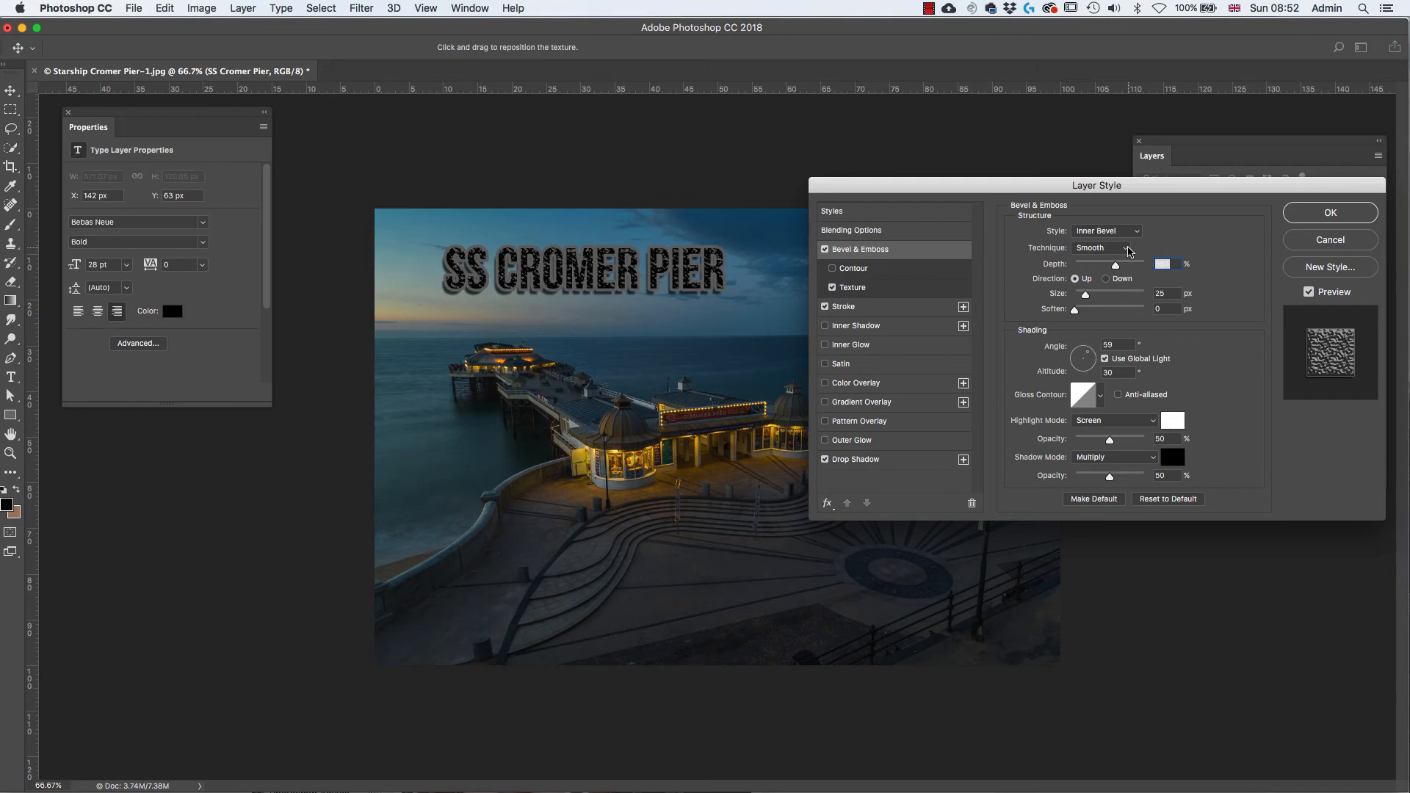
click(1128, 251)
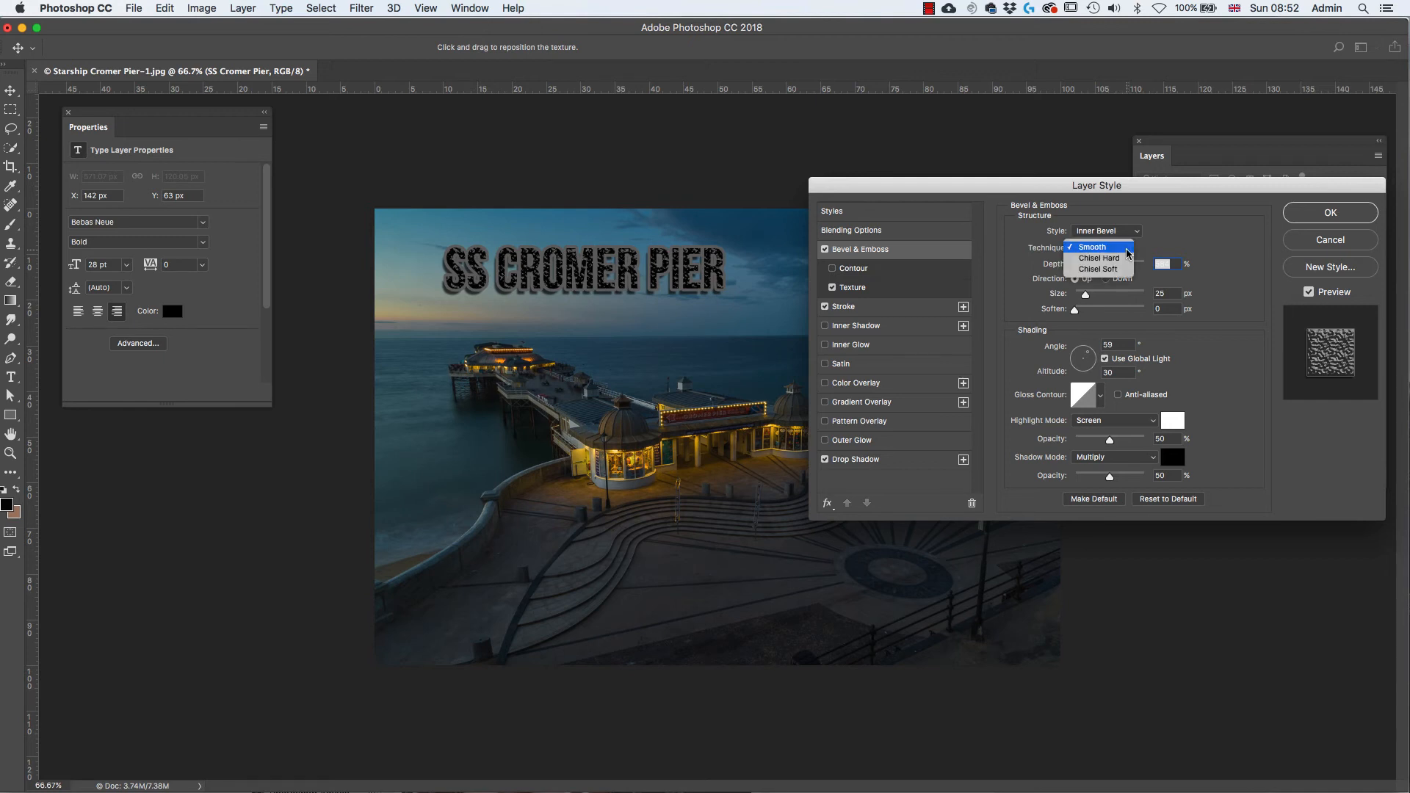
click(1120, 258)
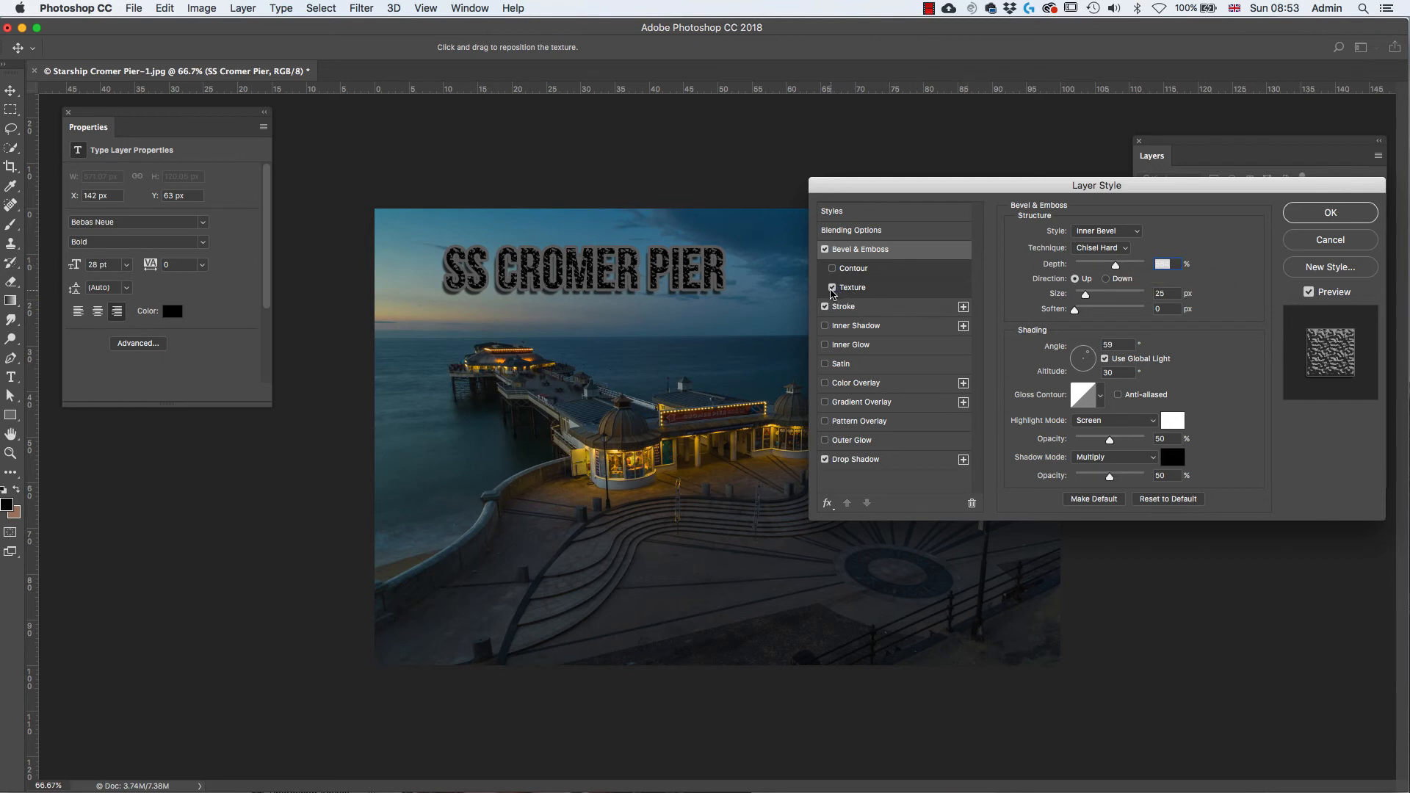
click(833, 288)
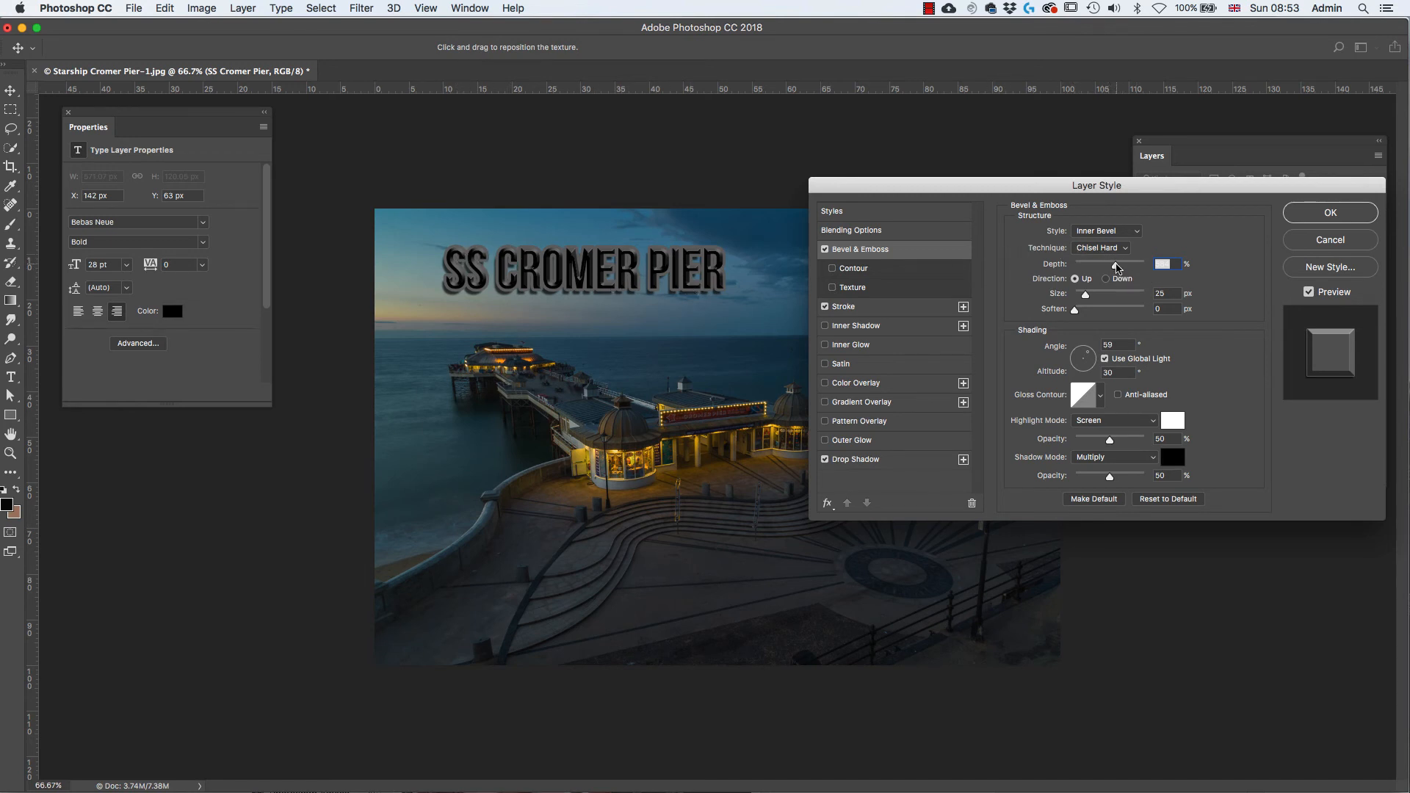
- Set the bevel's depth to 200% and its size to 35 px
drag(1117, 269, 1119, 269)
text(2)
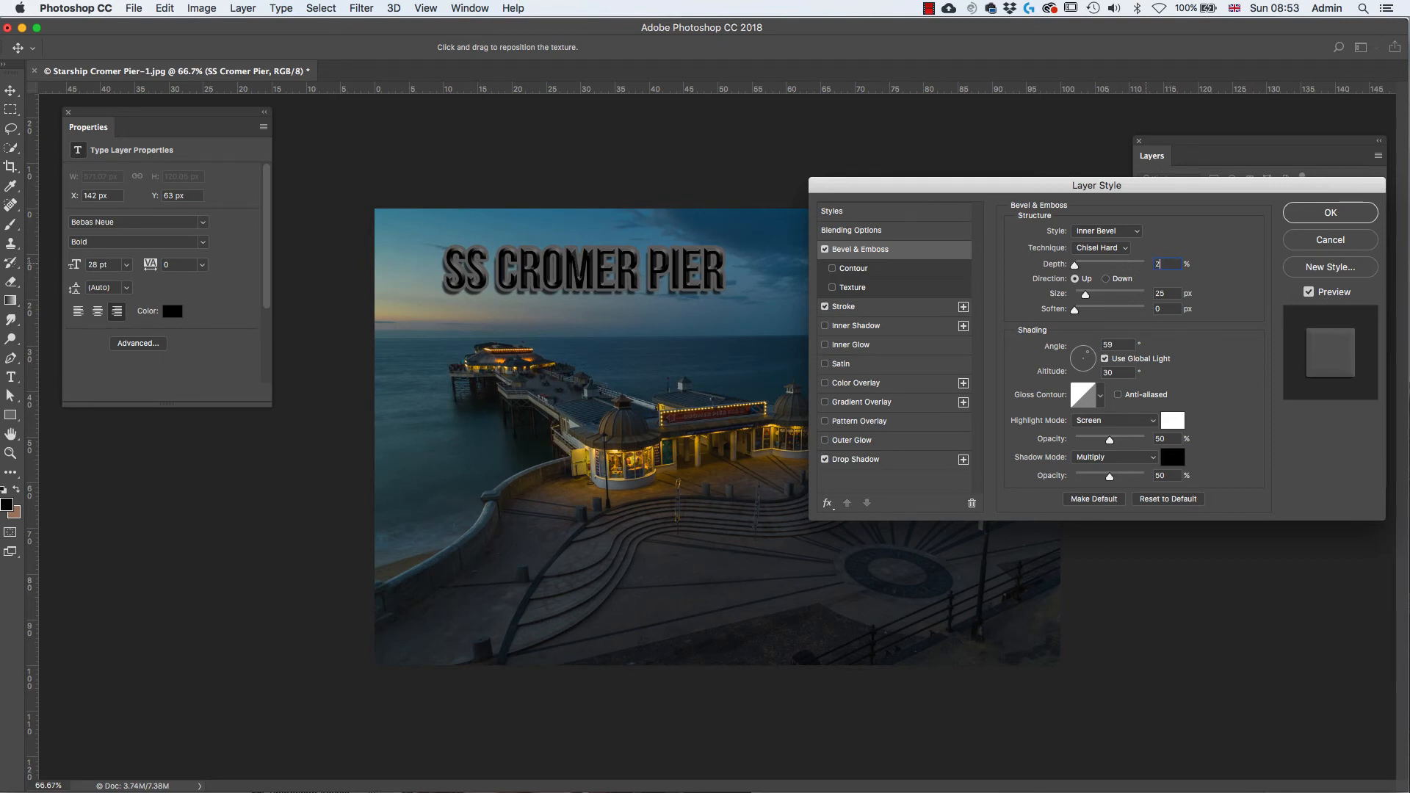
text(00)
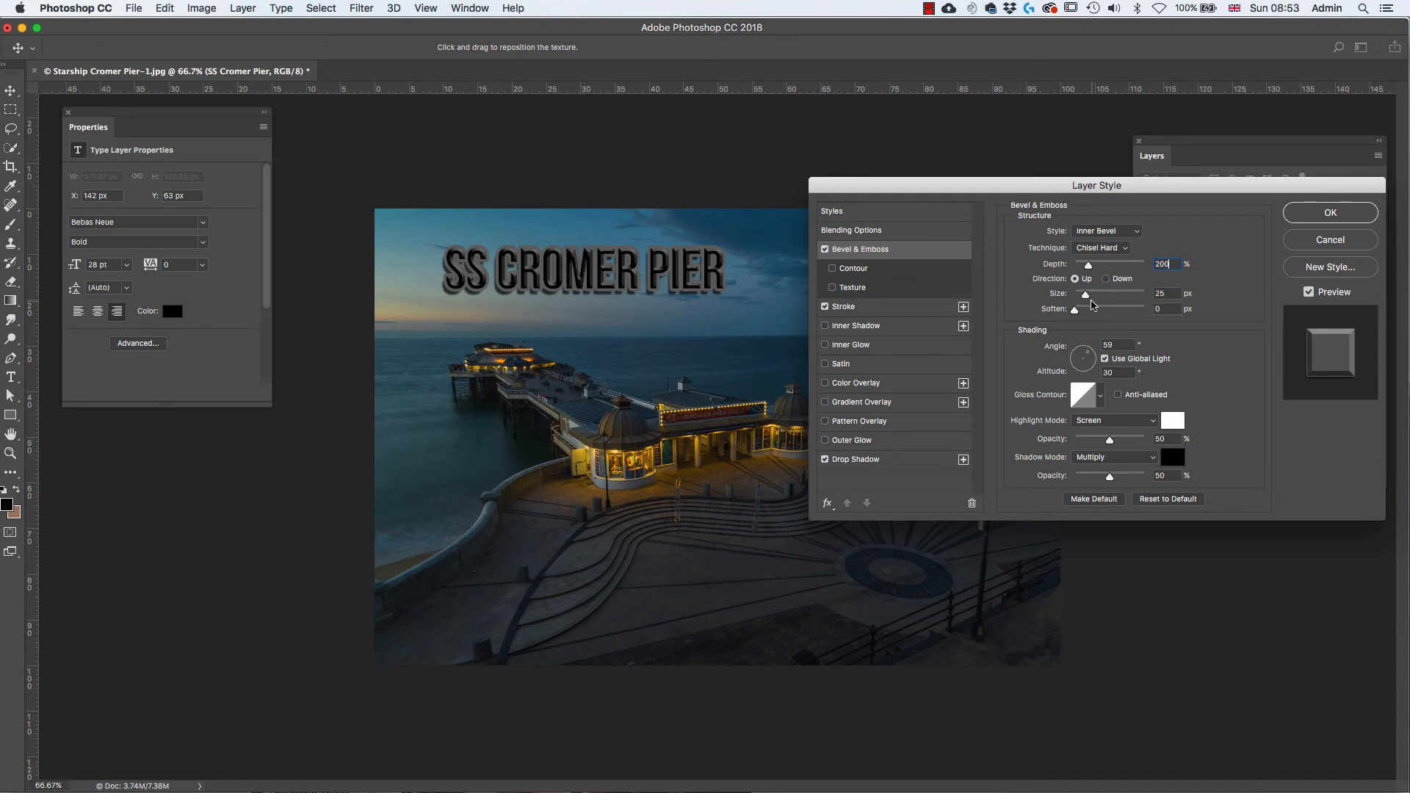
click(1150, 295)
text(3)
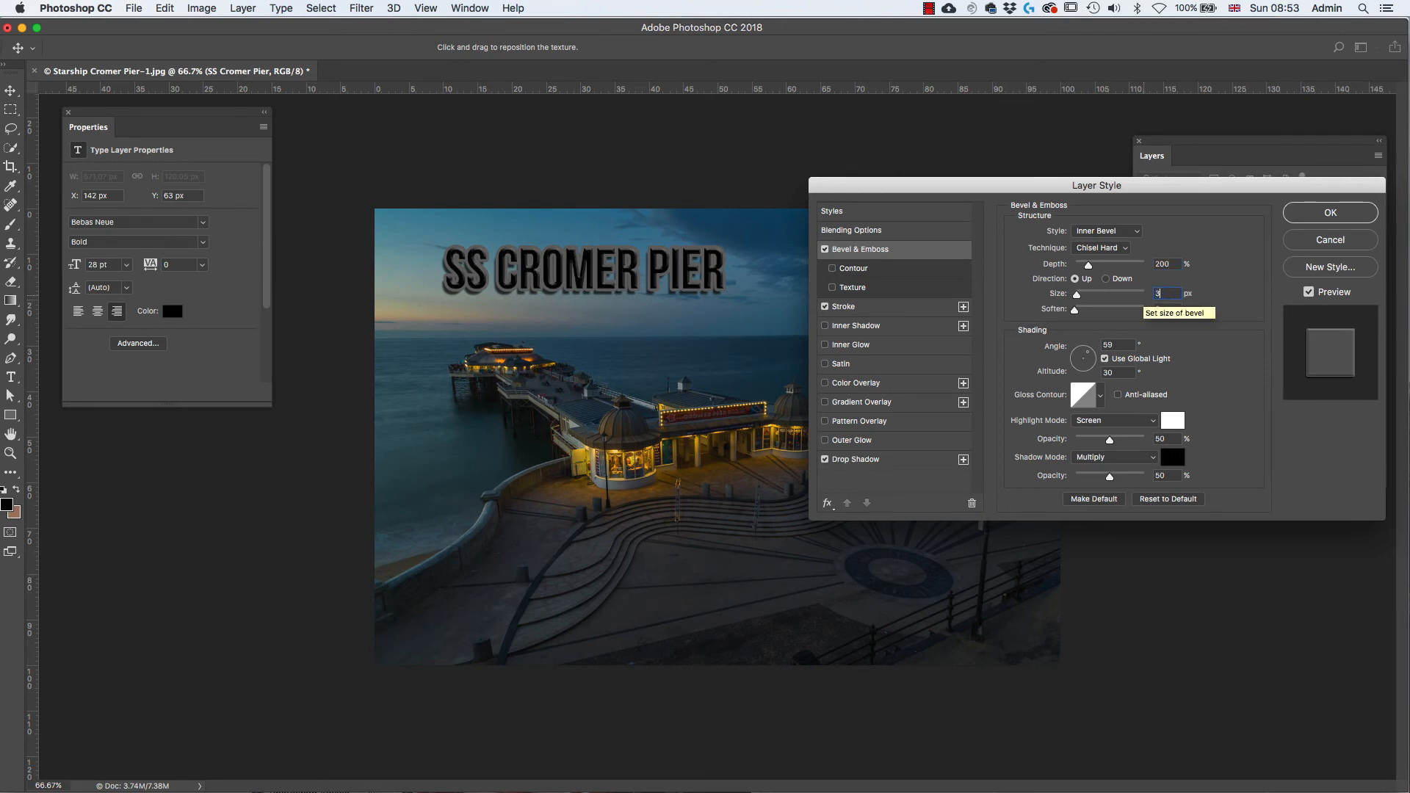
text(5)
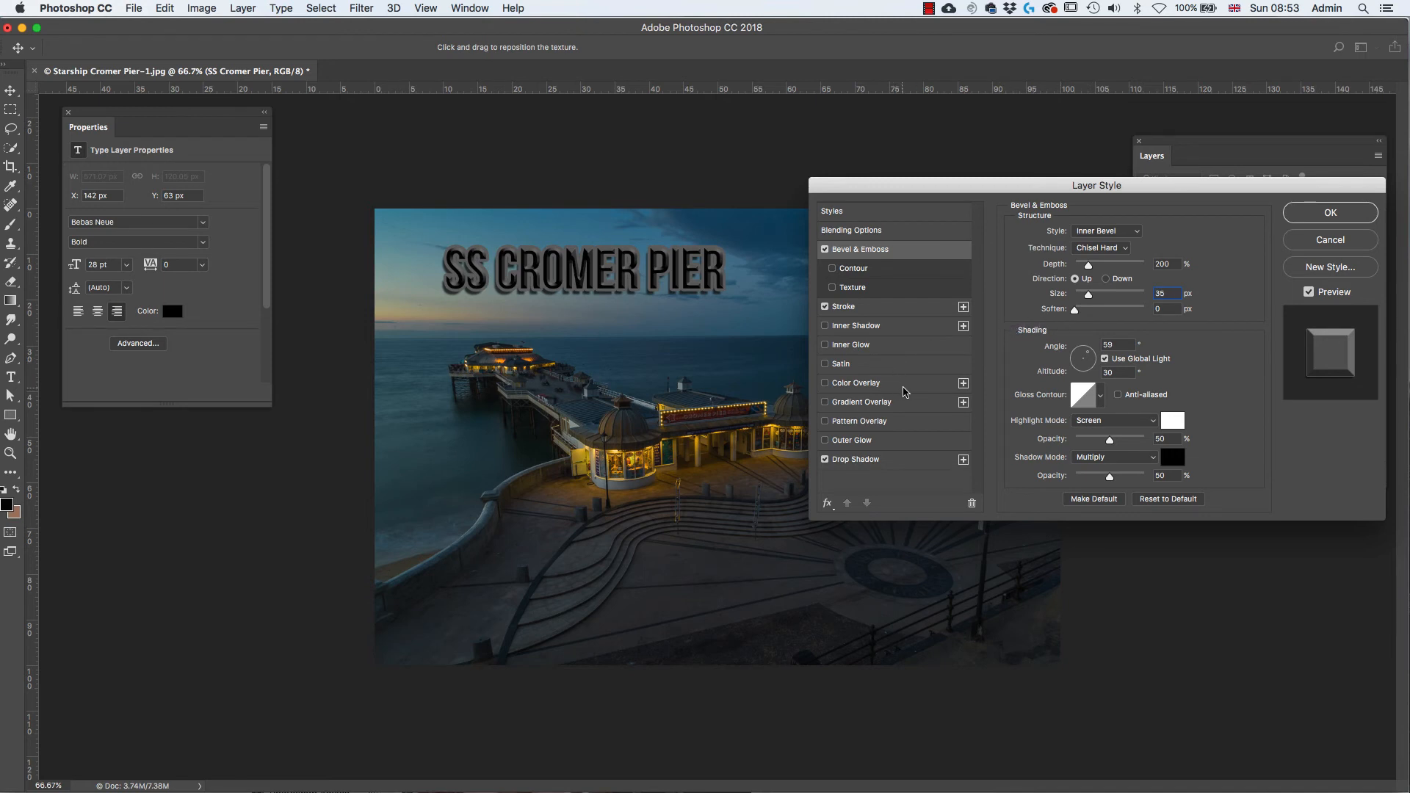
- Add a Color Overlay to the title using the gold #ac8e1e sampled from the lit pier building
click(906, 386)
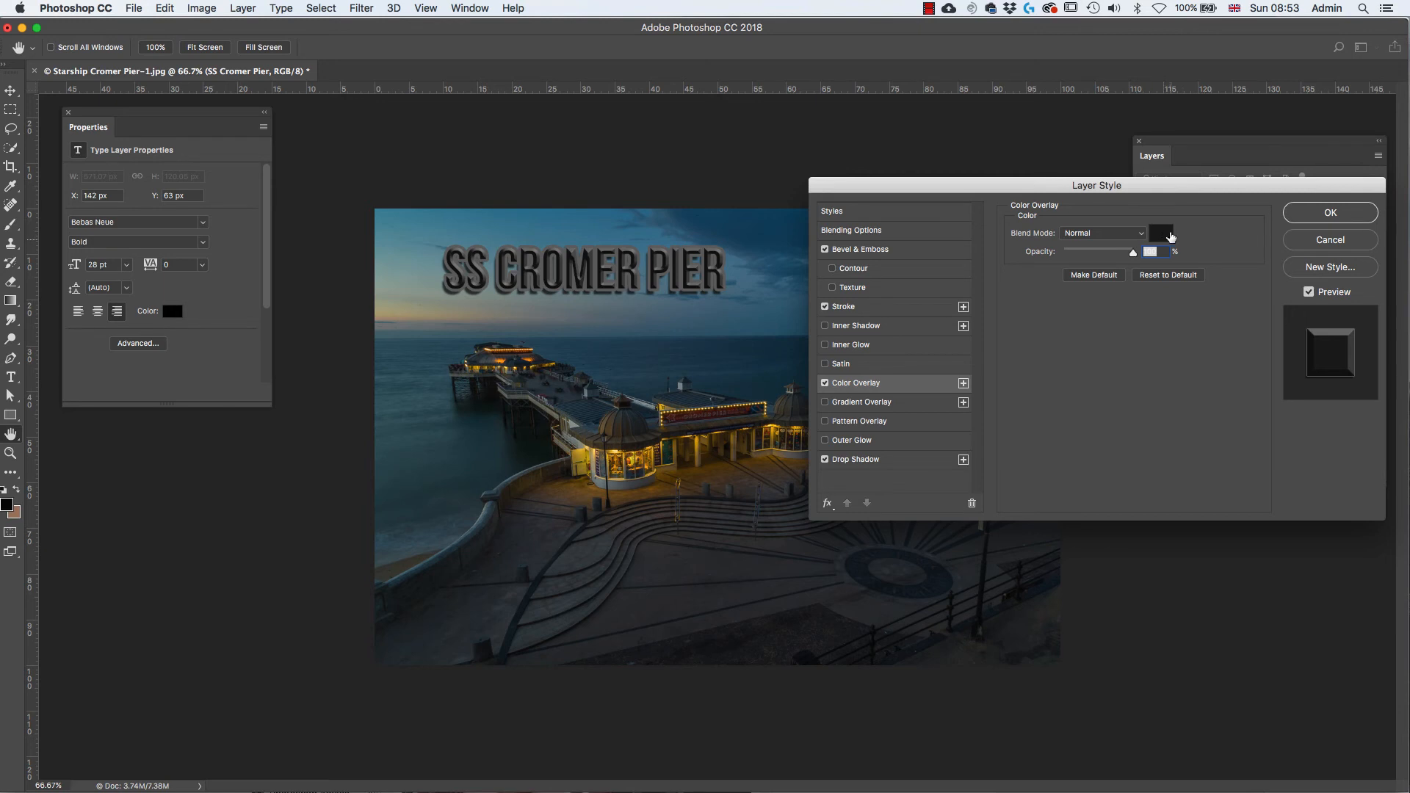
click(1154, 232)
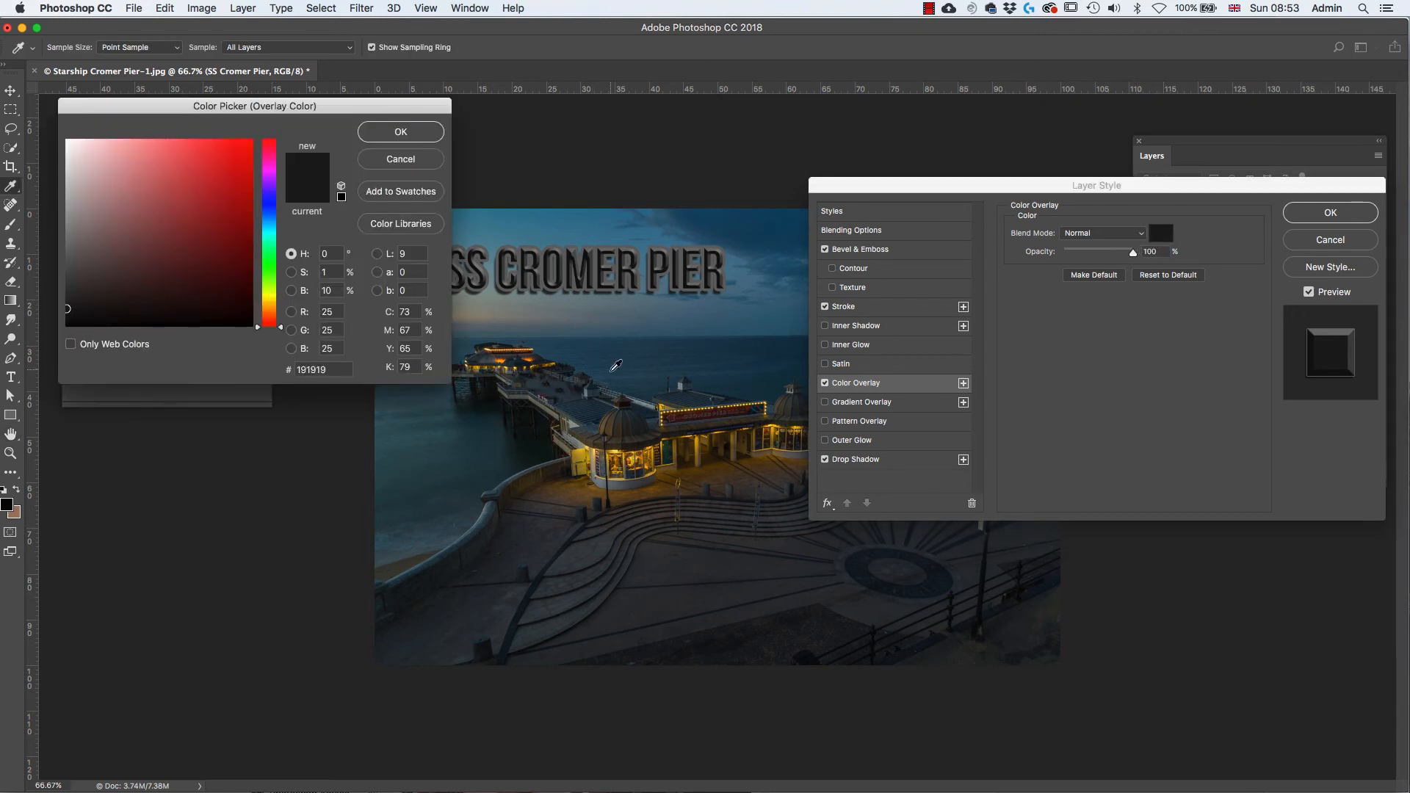
click(581, 459)
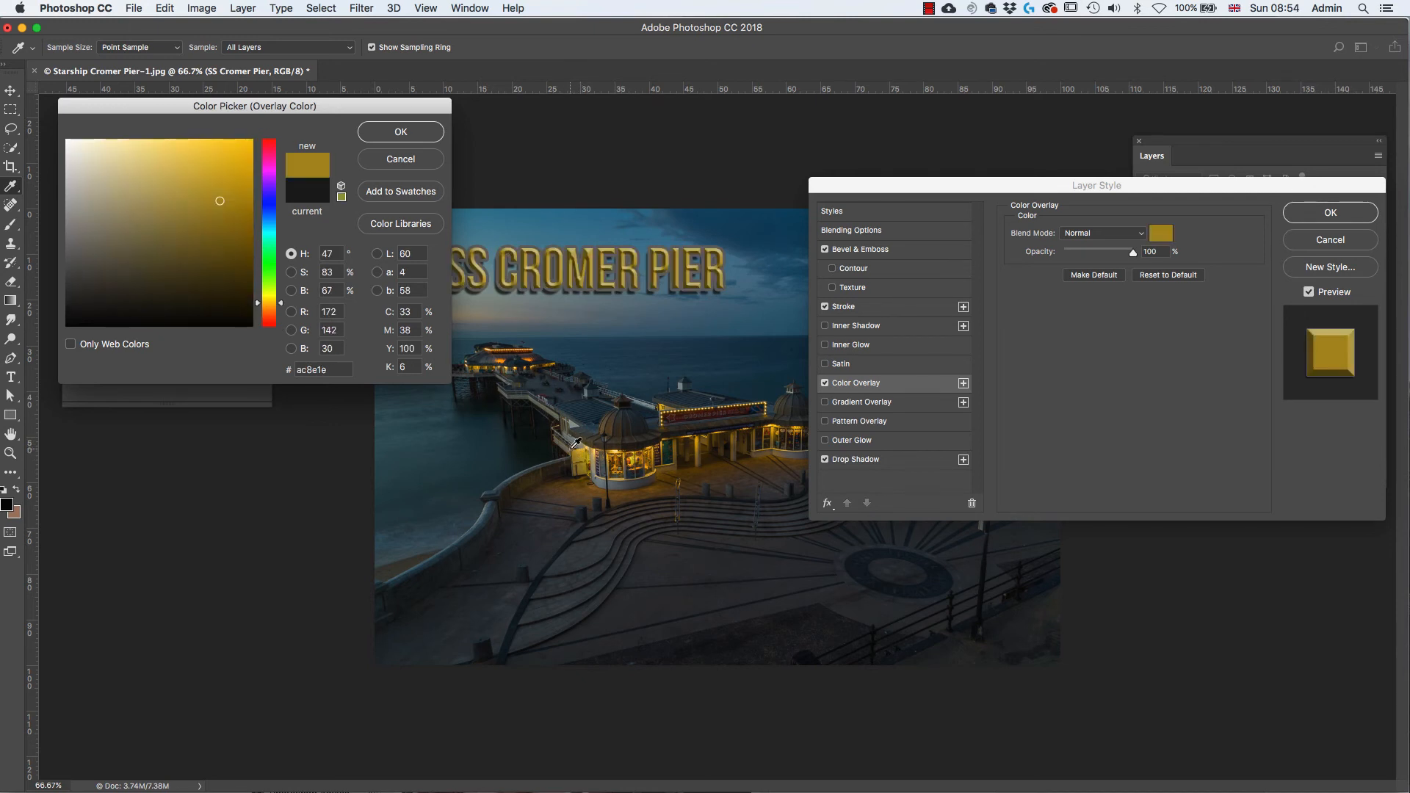
click(417, 132)
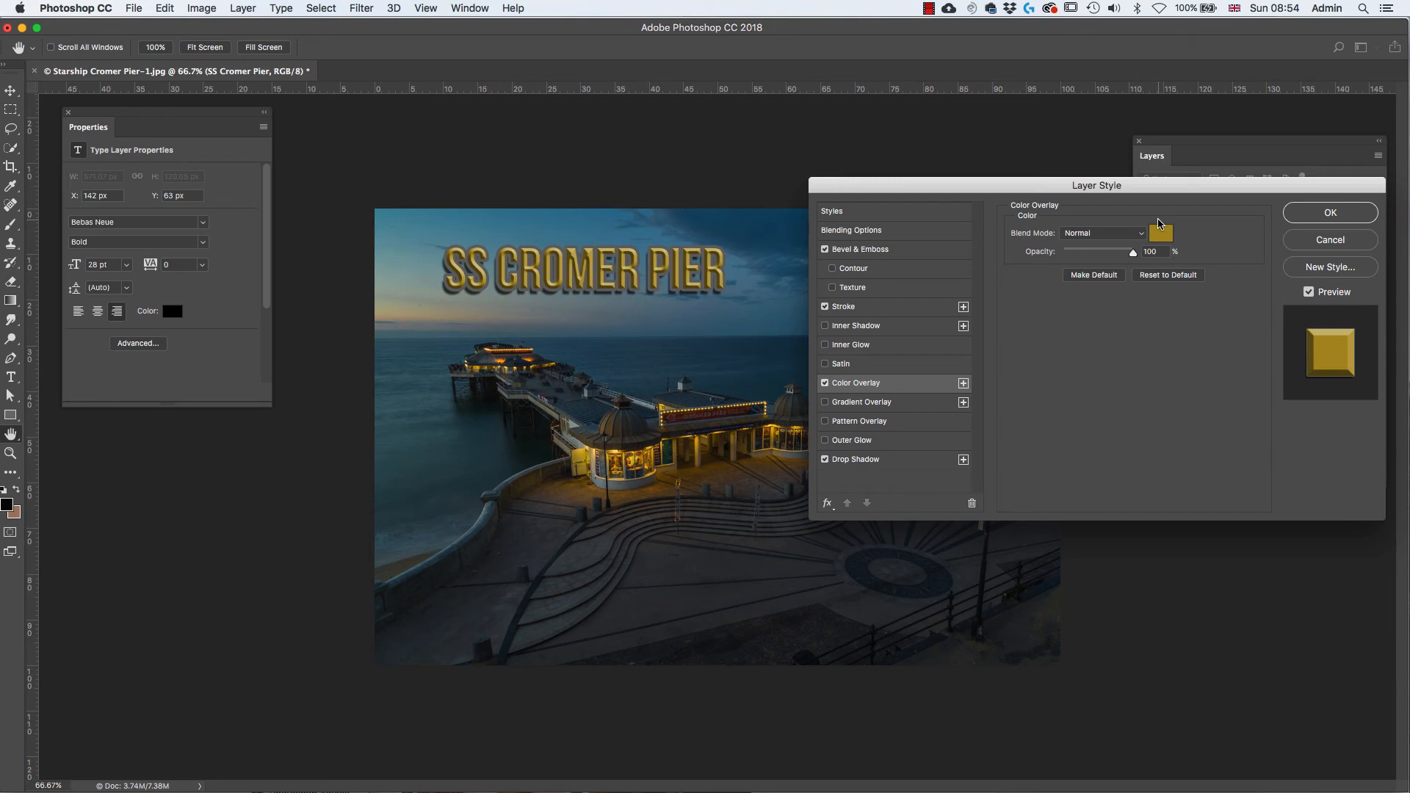
- Darken the overlay colour to #836c15, lower its opacity to 75%, and apply the layer style
click(1163, 239)
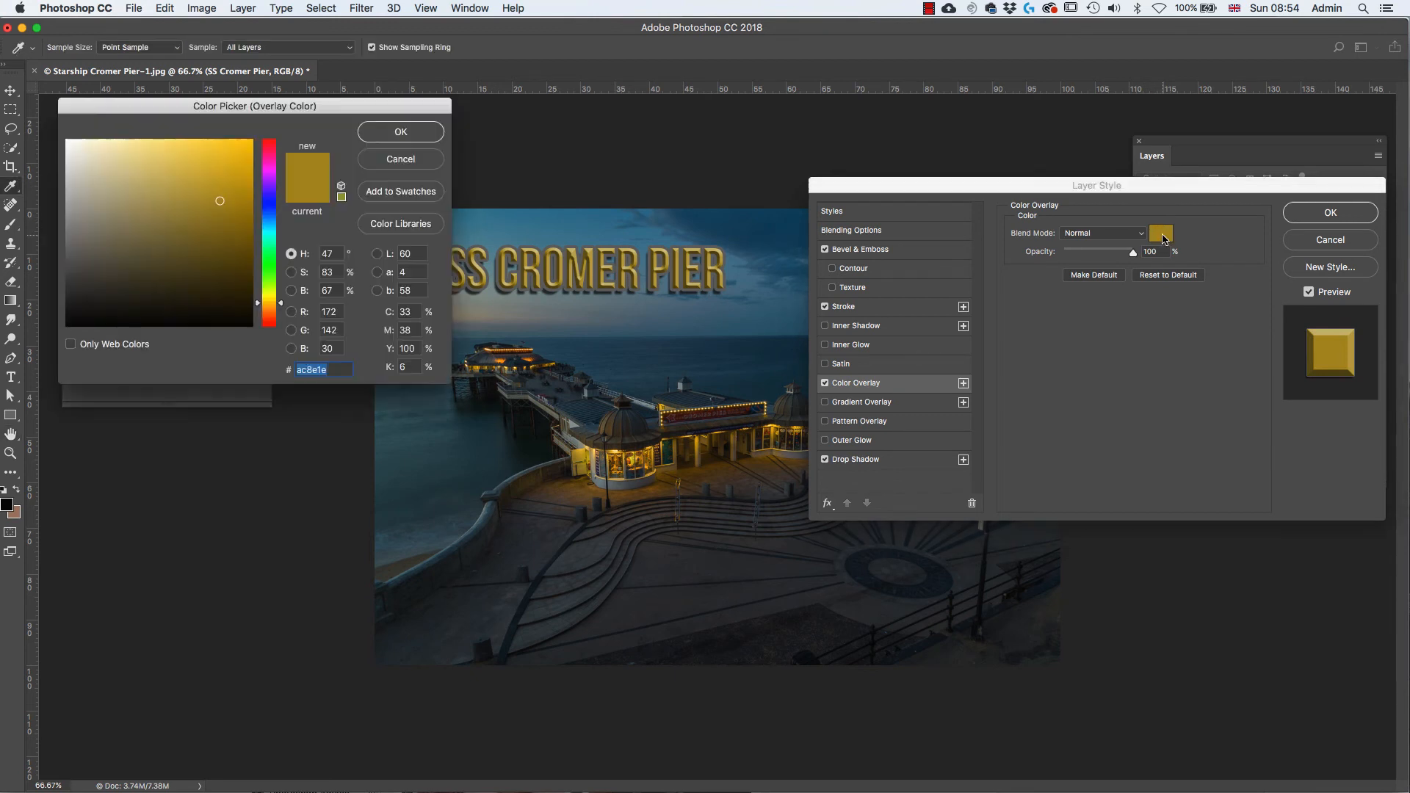
mouse_move(220, 204)
mouse_down()
mouse_move(204, 239)
mouse_move(223, 230)
mouse_up()
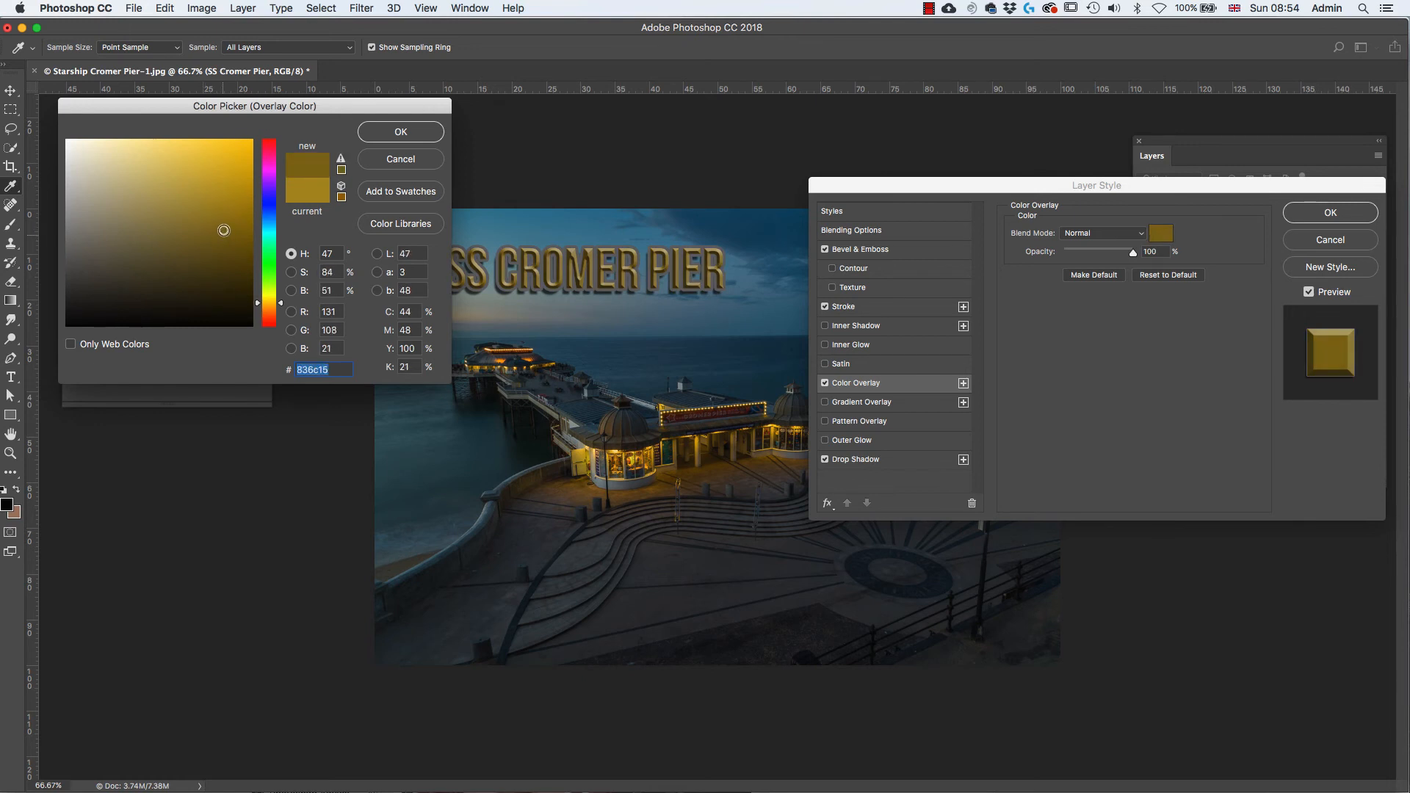
click(399, 136)
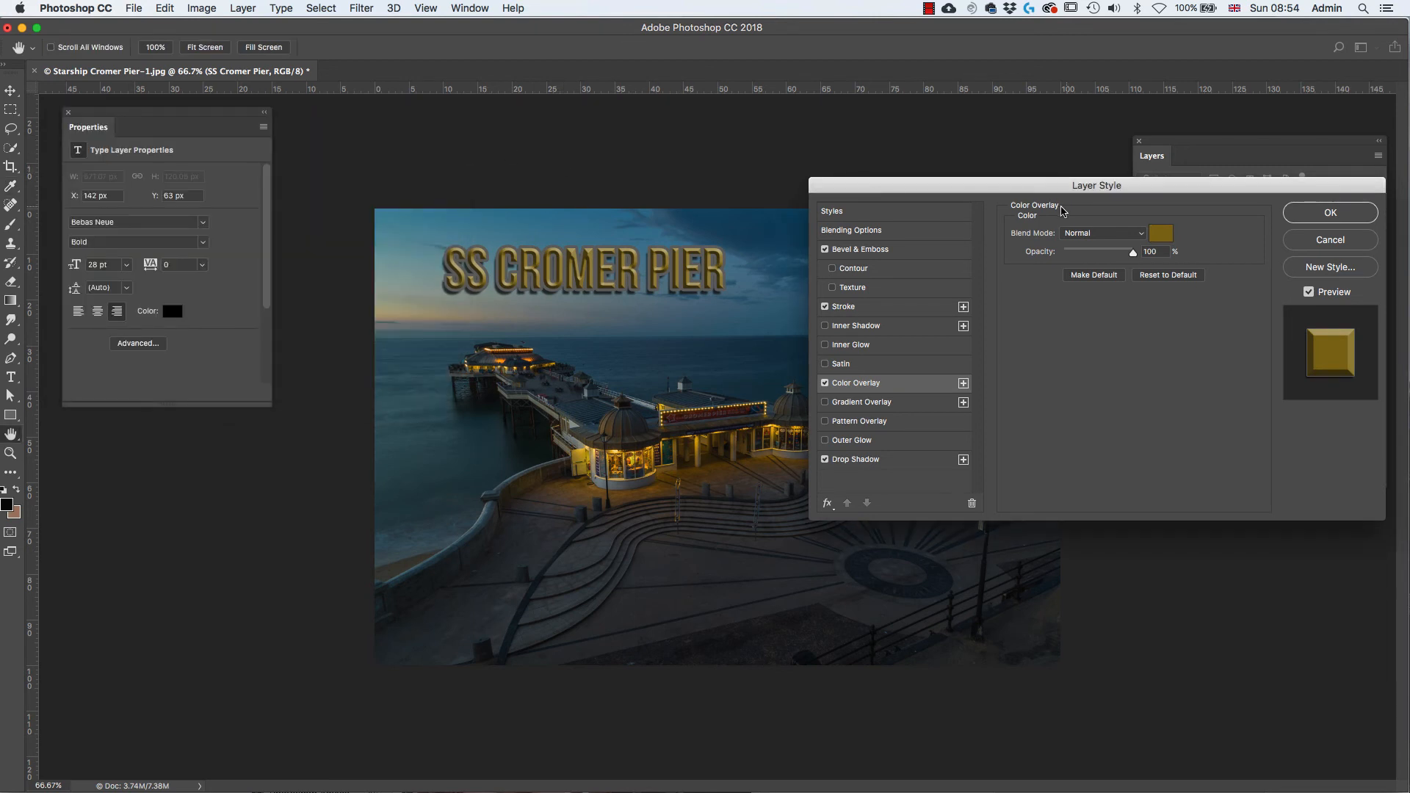
mouse_move(954, 186)
mouse_down()
mouse_move(992, 197)
mouse_move(942, 195)
mouse_up()
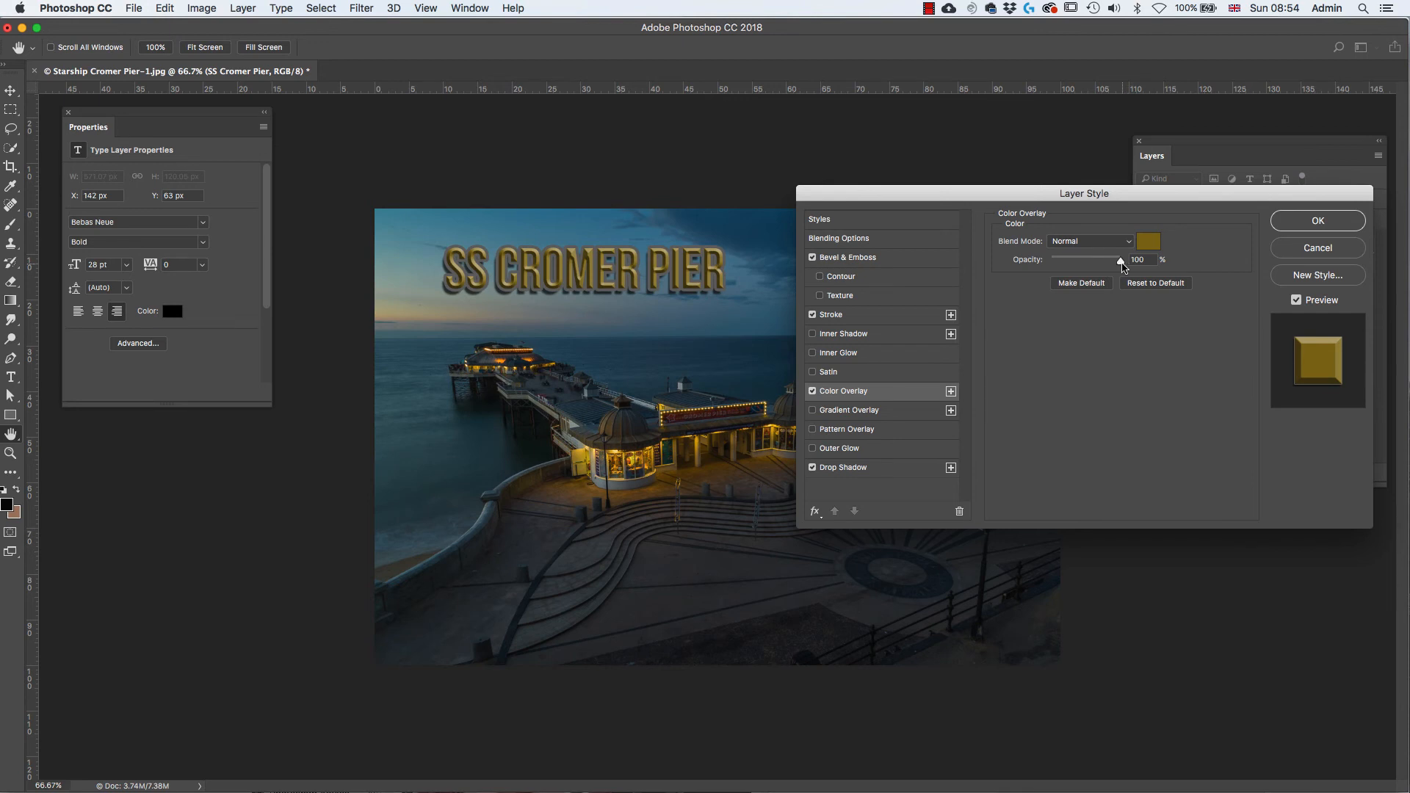
drag(1121, 262, 1104, 269)
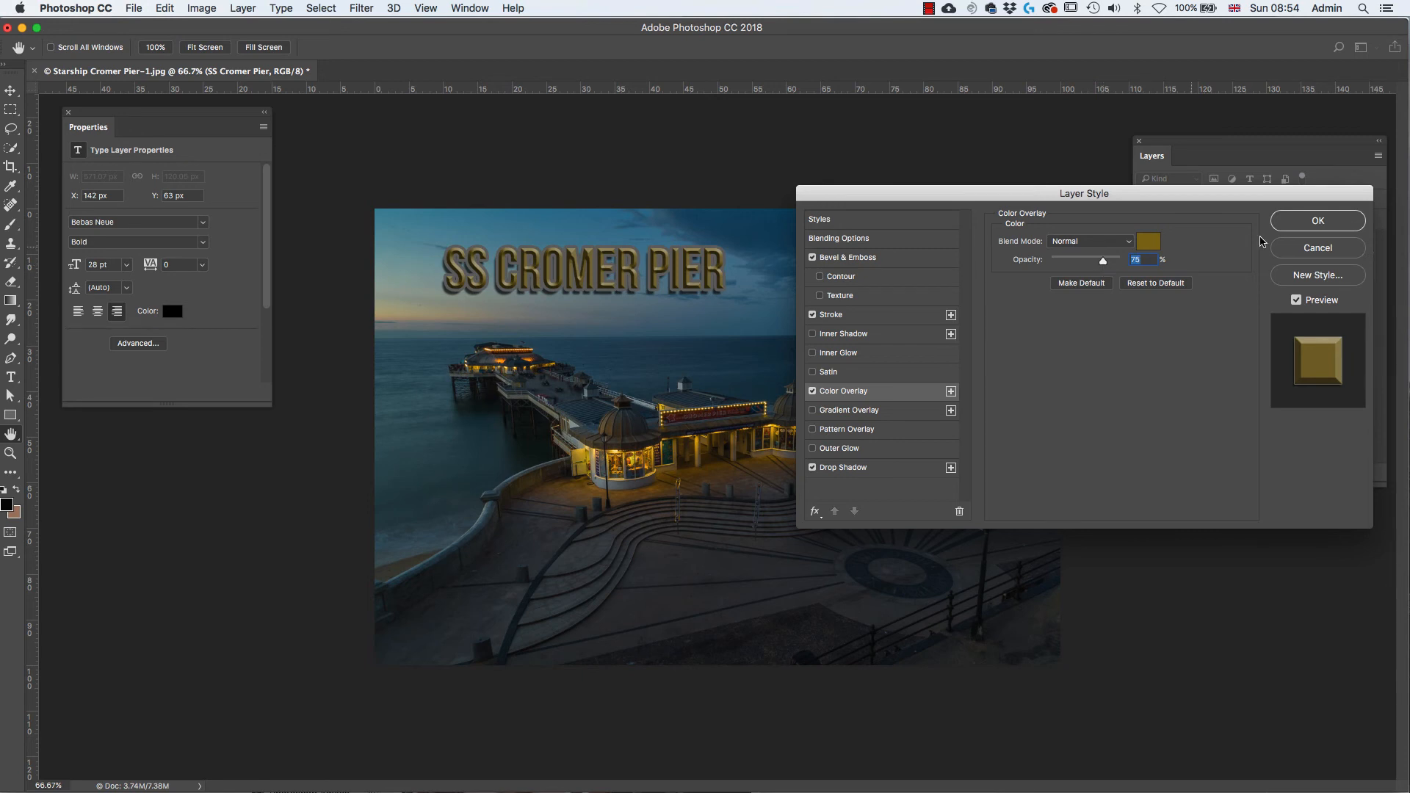
click(1316, 222)
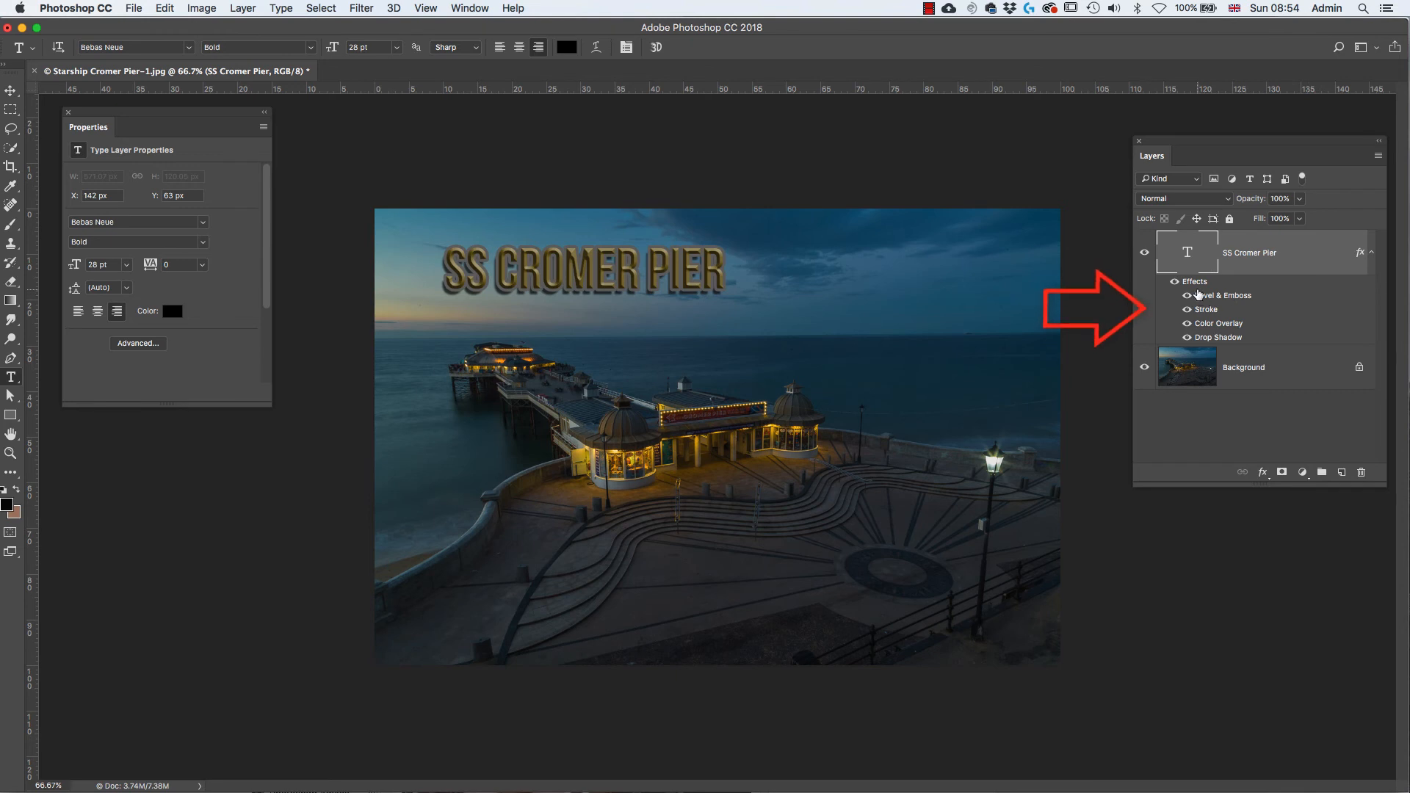
- Compare the title with and without its effects by toggling all effects, Bevel & Emboss, Color Overlay and Drop Shadow off and on
click(1176, 283)
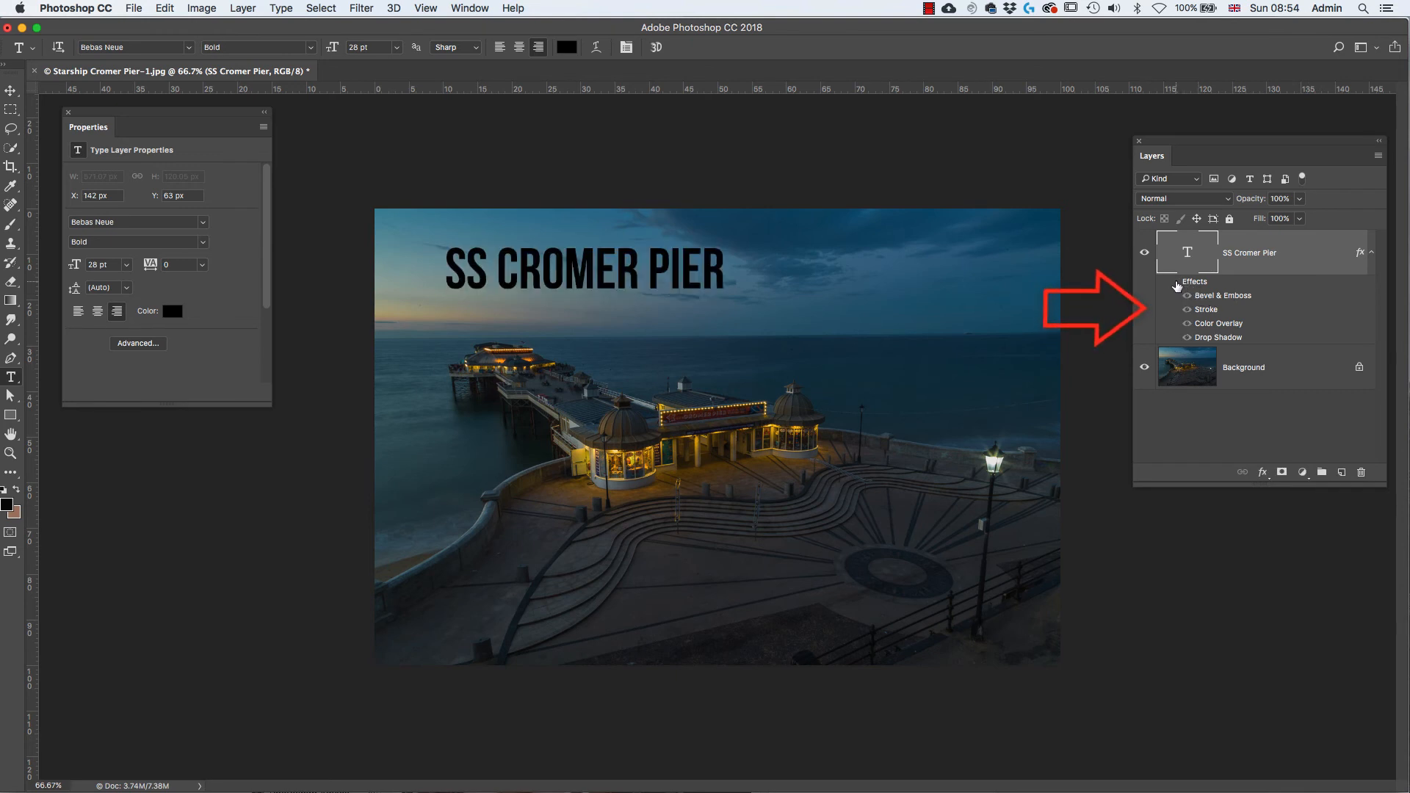
click(1176, 282)
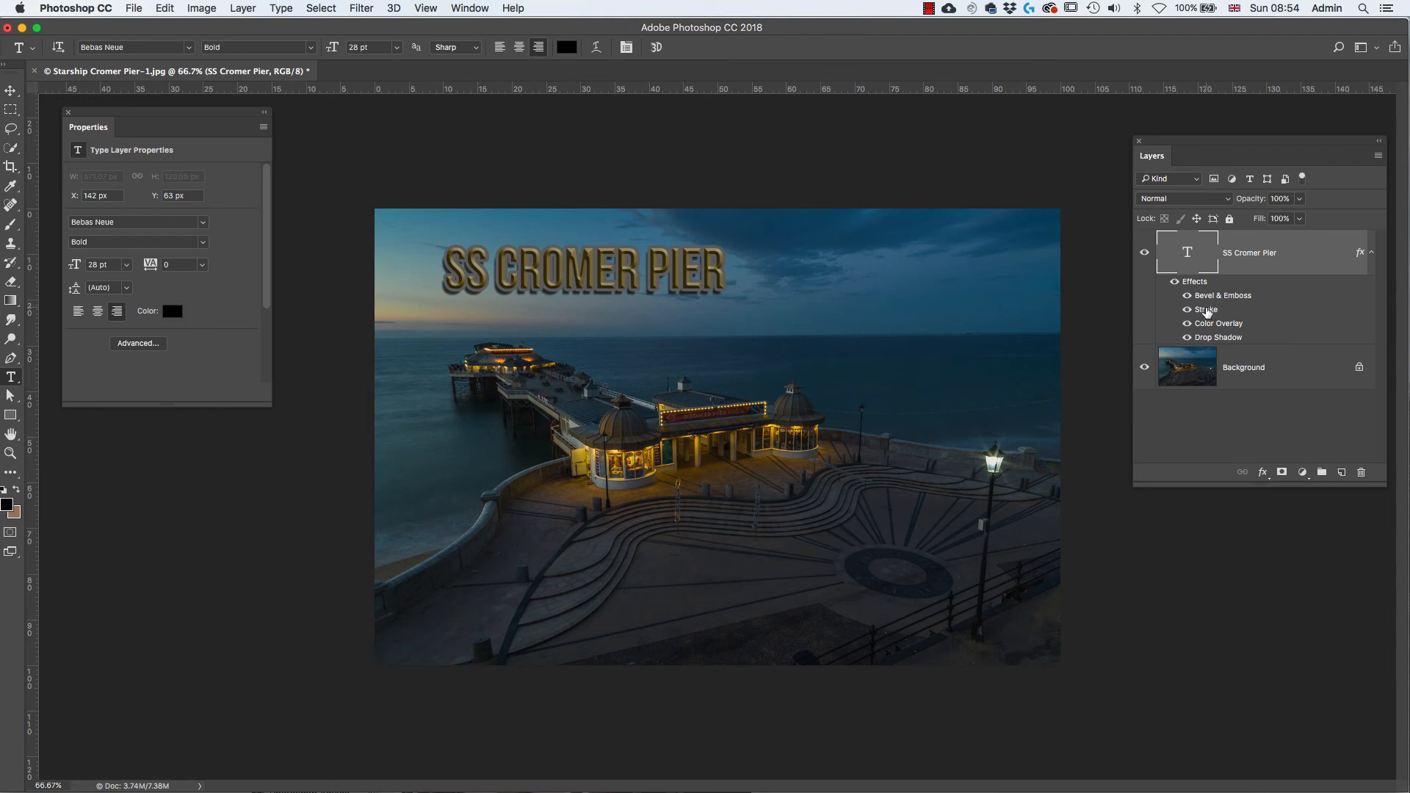
click(1188, 297)
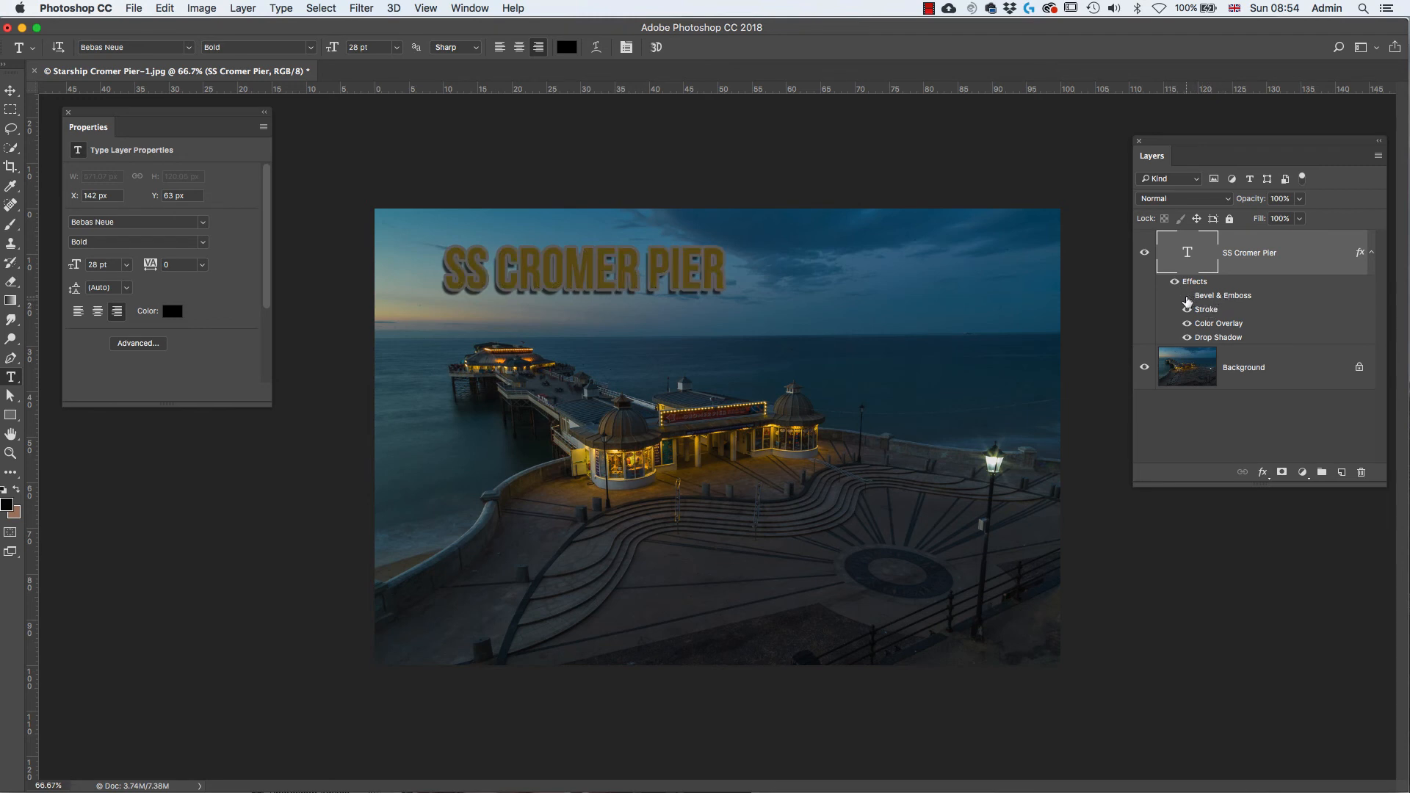
click(1188, 297)
click(1188, 324)
click(1188, 324)
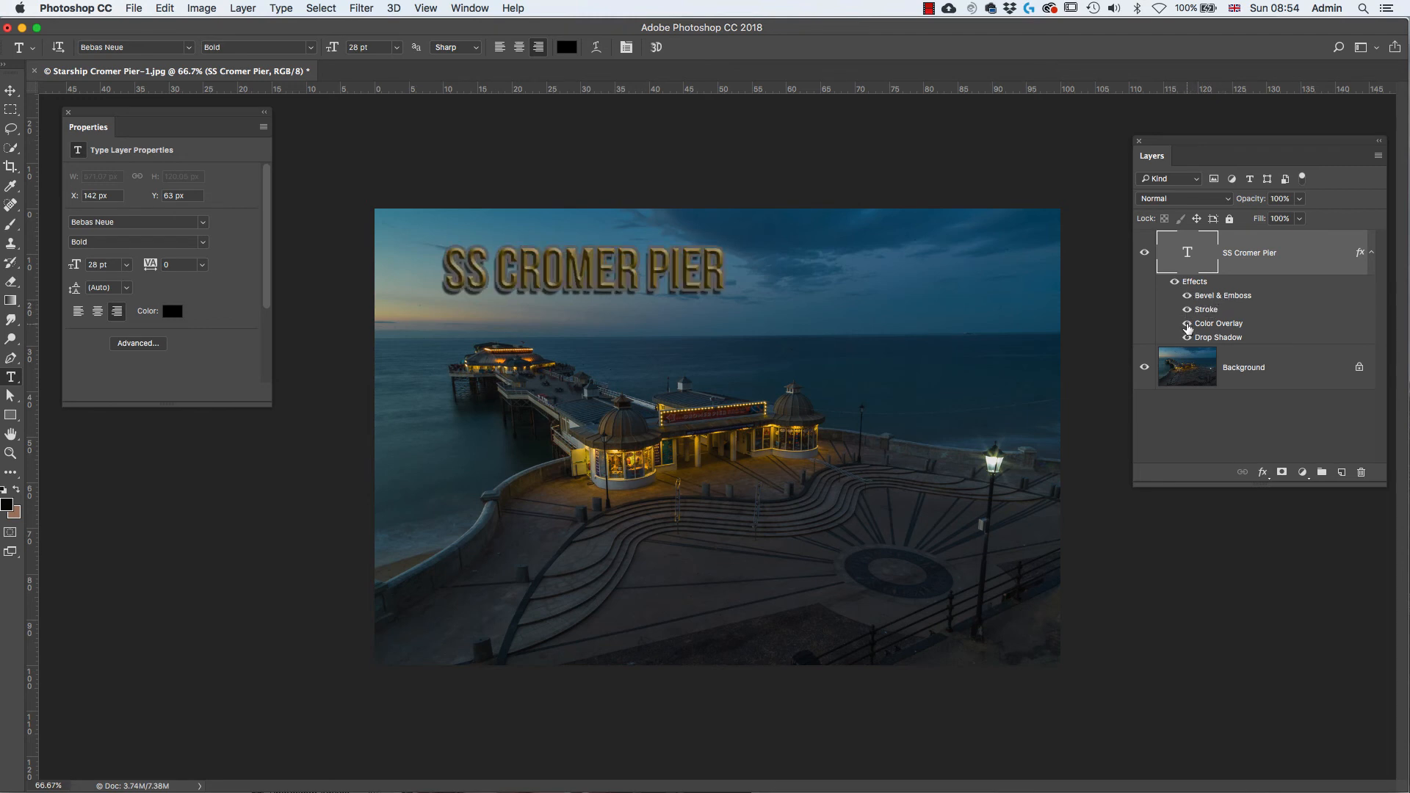
click(1188, 325)
click(1187, 325)
click(1187, 338)
click(1188, 337)
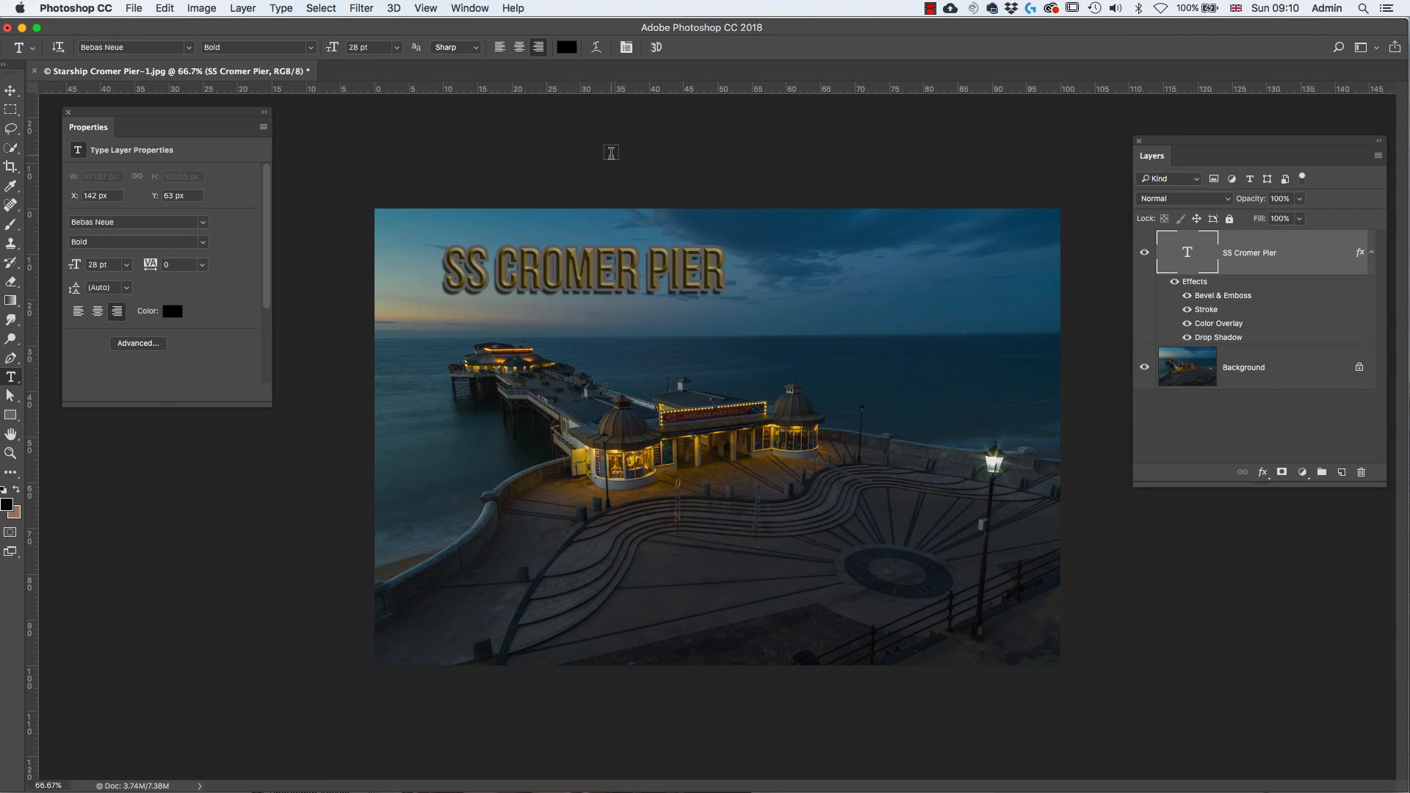
- Save the title's effects as a new style named Cromer Pier, including layer blending options and without adding it to the current library
click(471, 9)
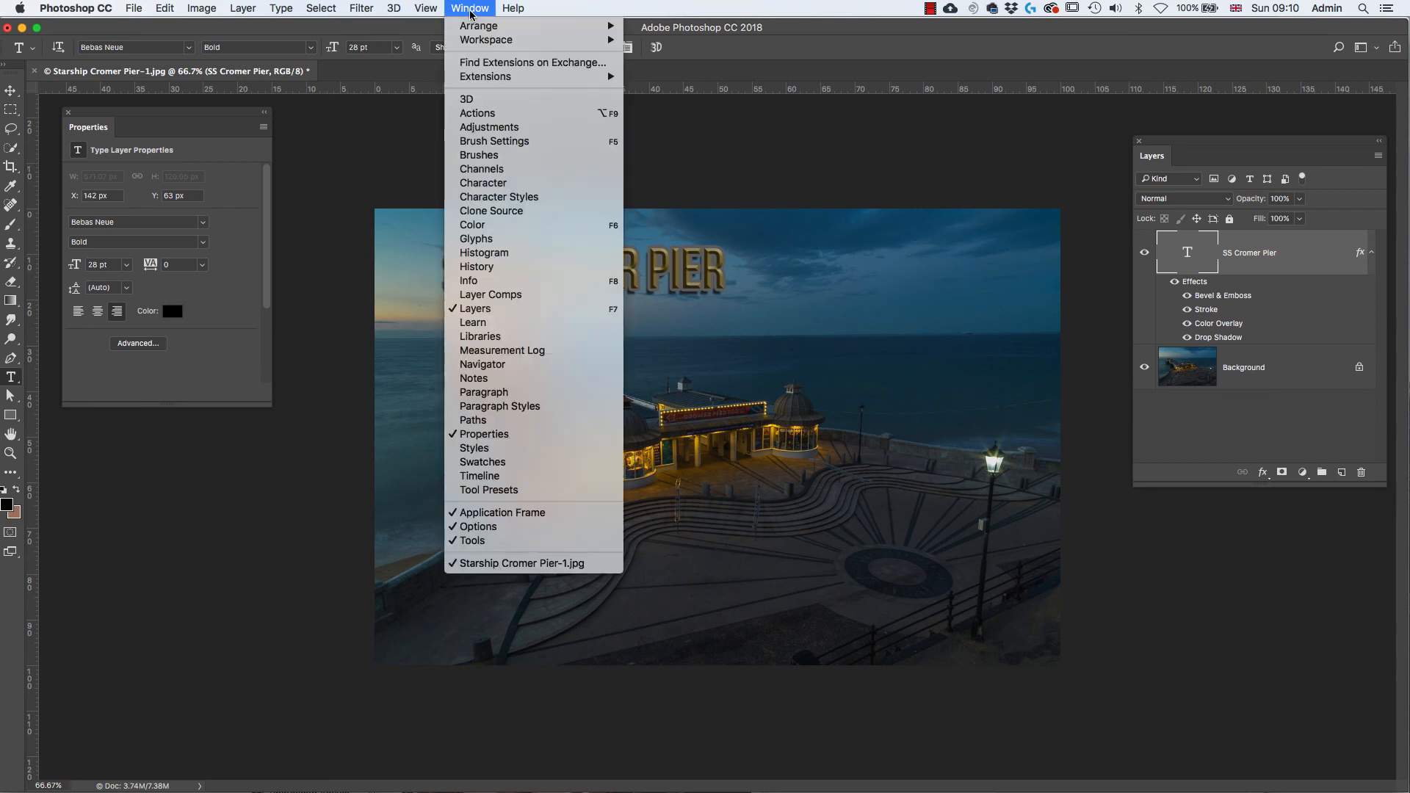
click(509, 451)
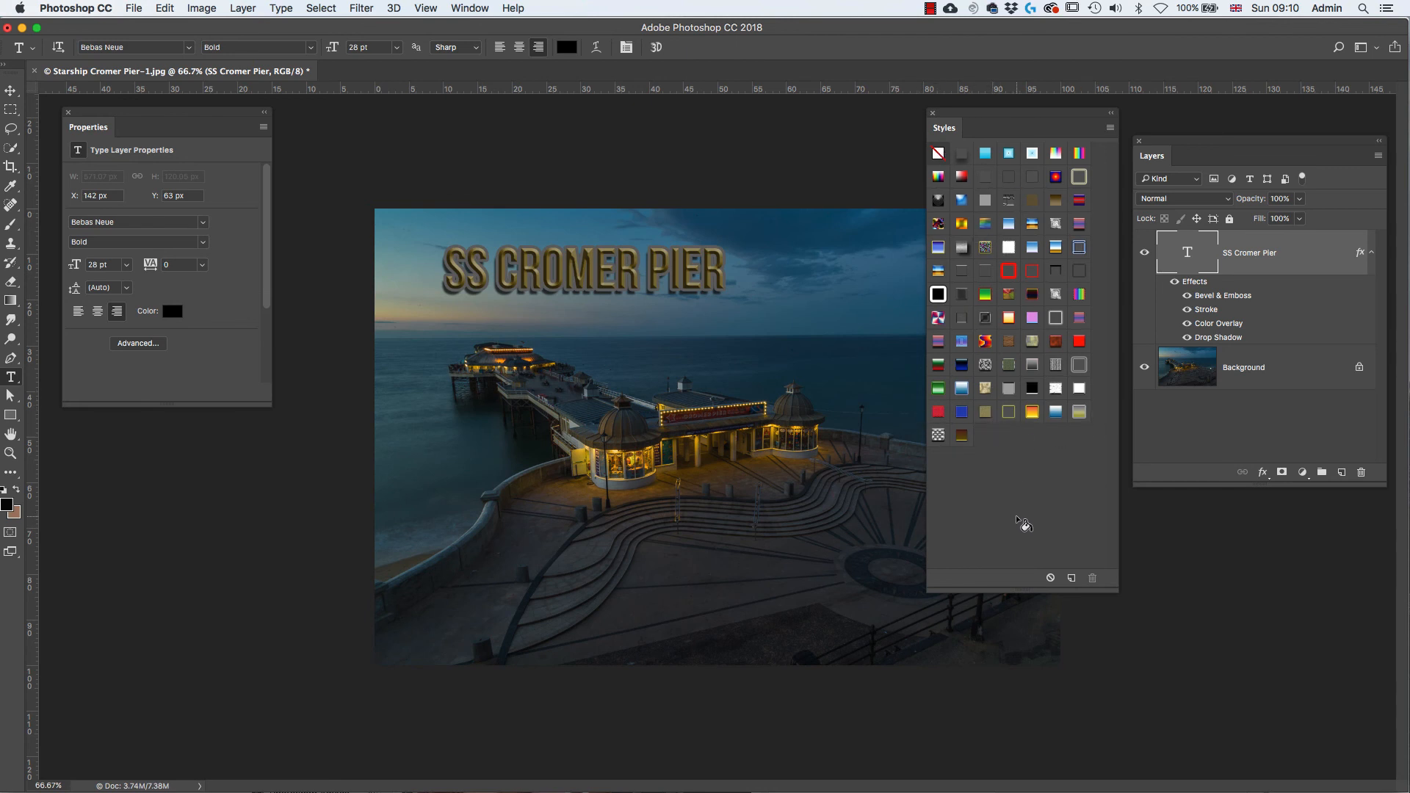
click(1071, 578)
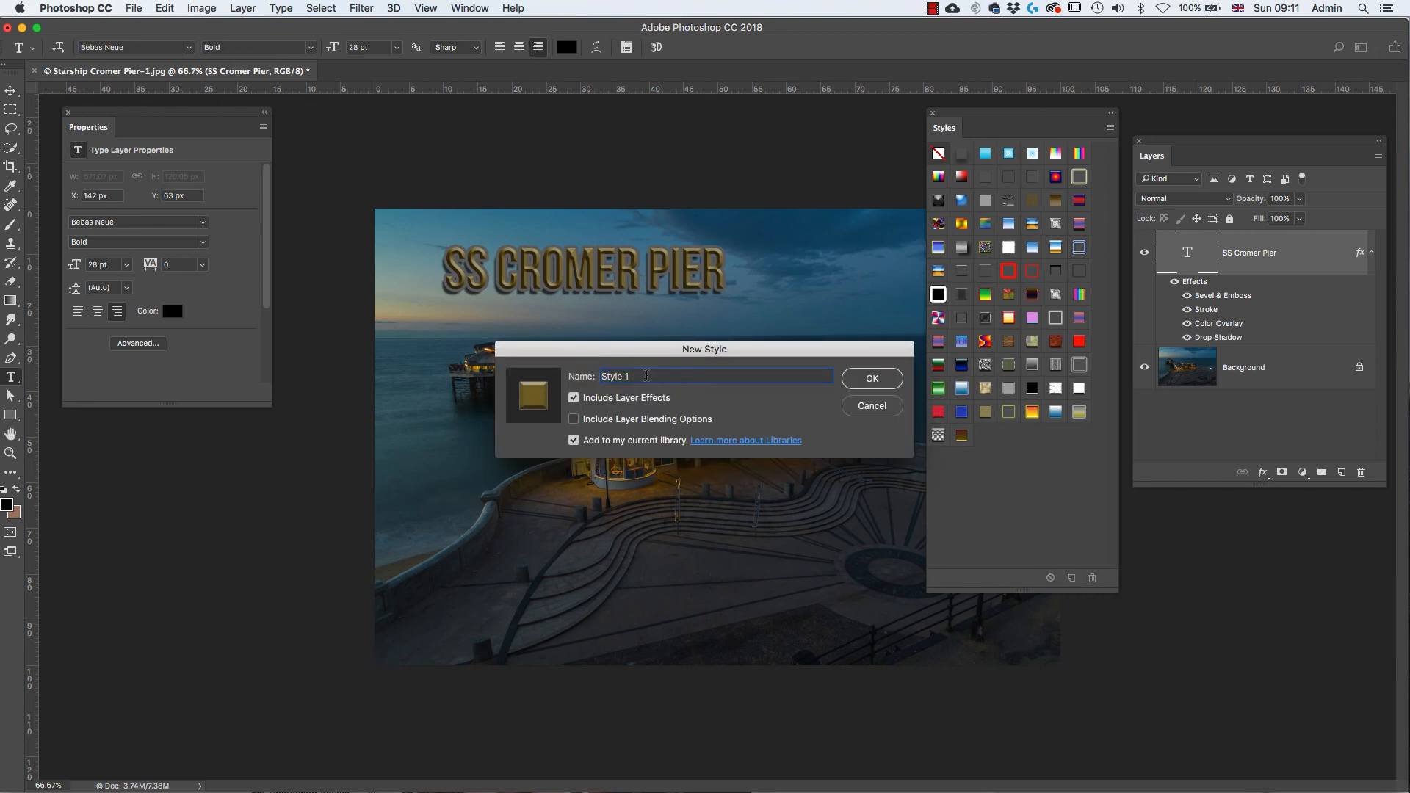
text(Cromer Pier)
click(575, 420)
click(573, 441)
click(872, 377)
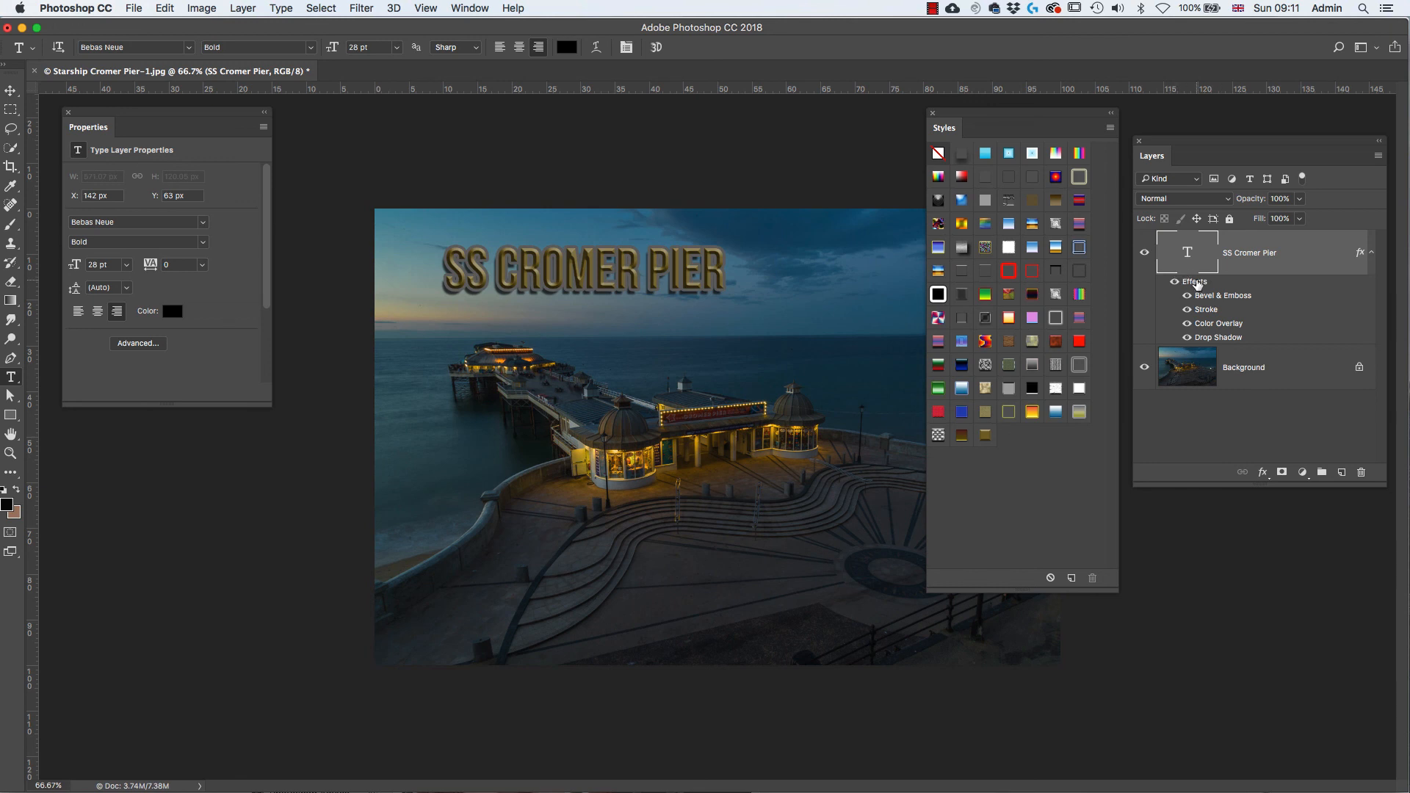
- Remove all effects from the title layer and apply the saved Cromer Pier style to it
drag(1195, 282, 1359, 472)
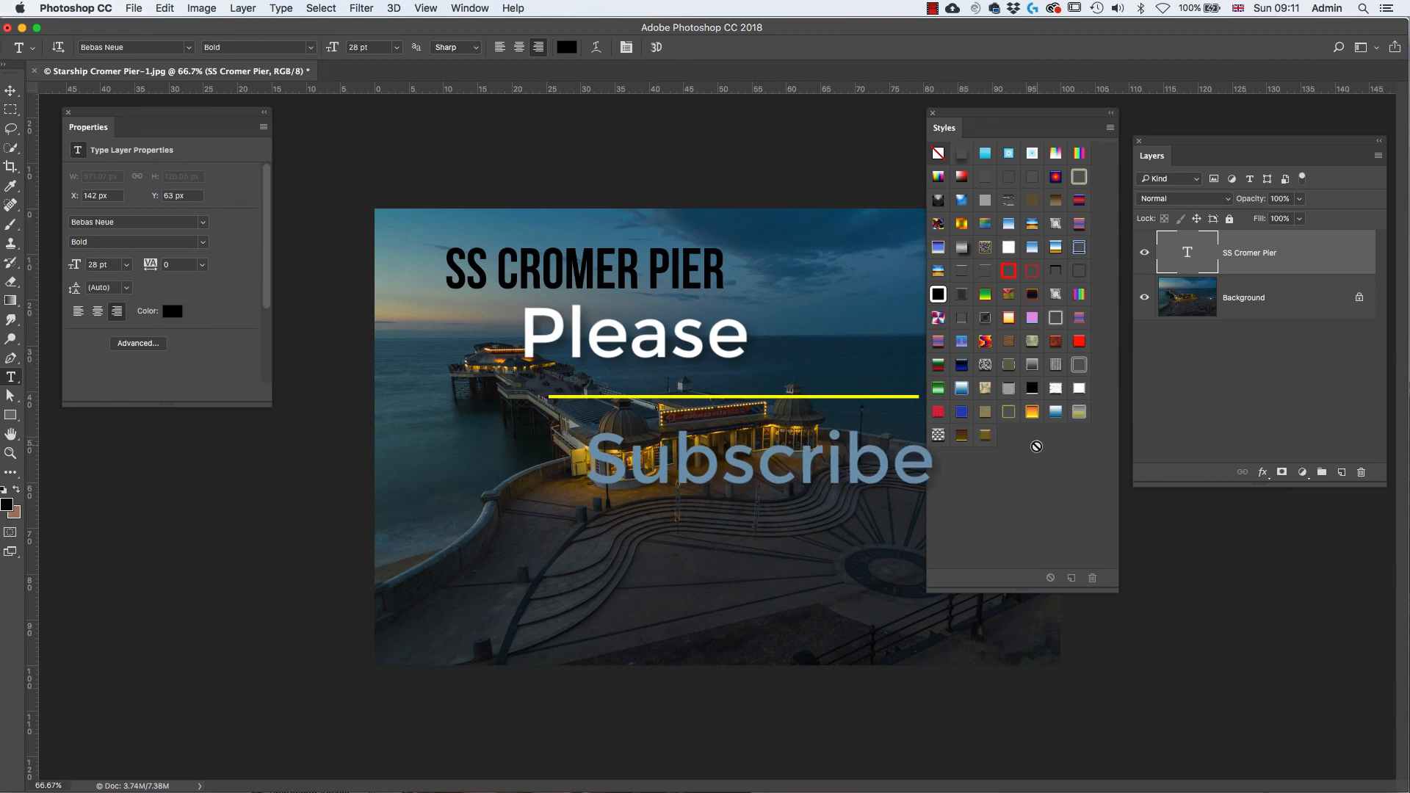
click(986, 435)
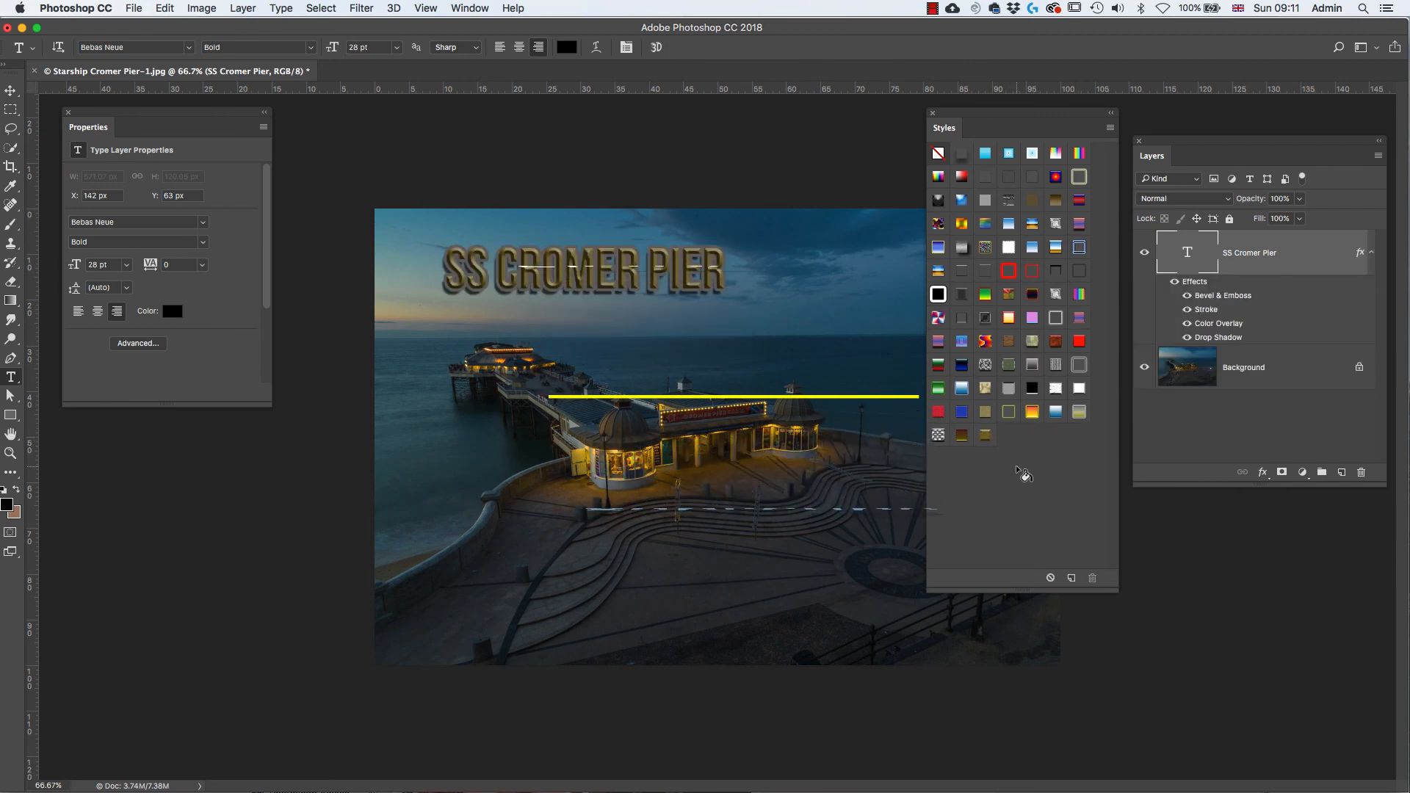